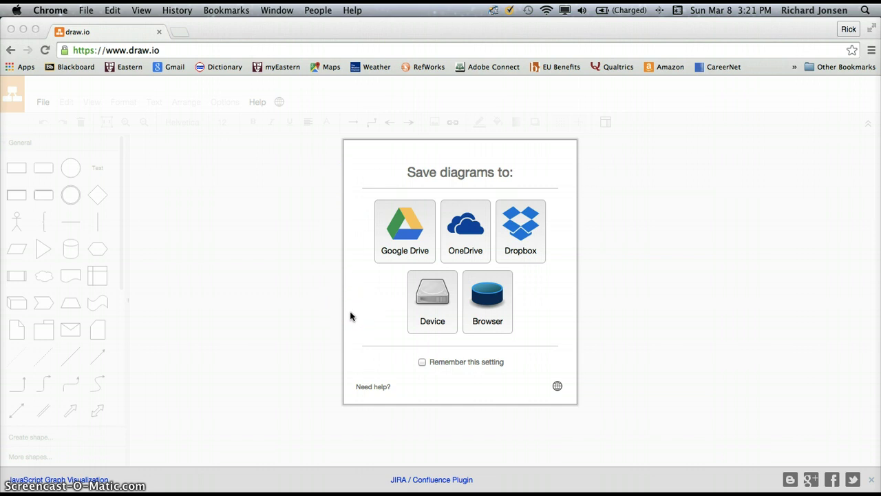
Step: Start a new diagram stored on the device and name the file "cause & effect test 1.xml"
left_click(433, 301)
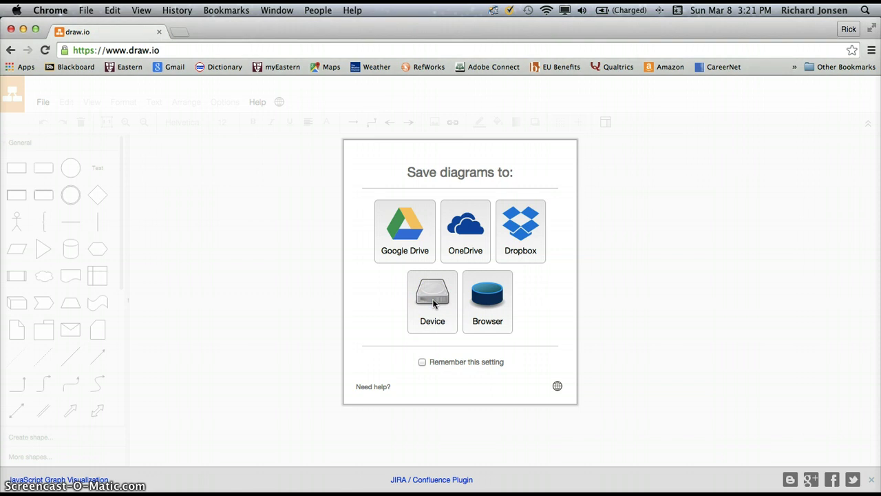
left_click(434, 302)
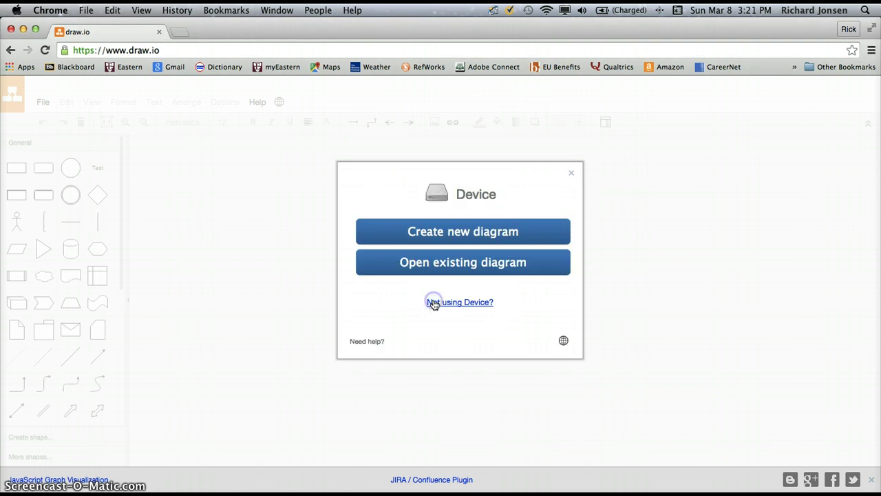
left_click(424, 237)
left_click(374, 157)
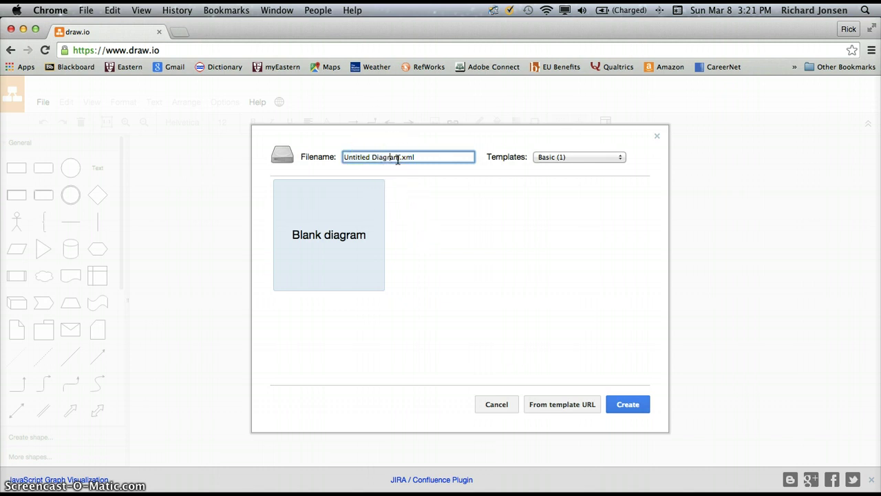
left_click_drag(399, 159, 331, 157)
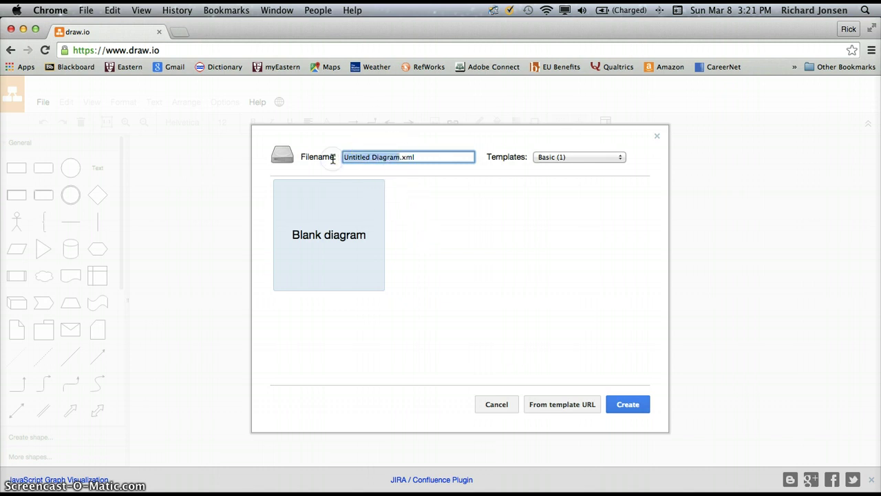
type("cause & effect test 1")
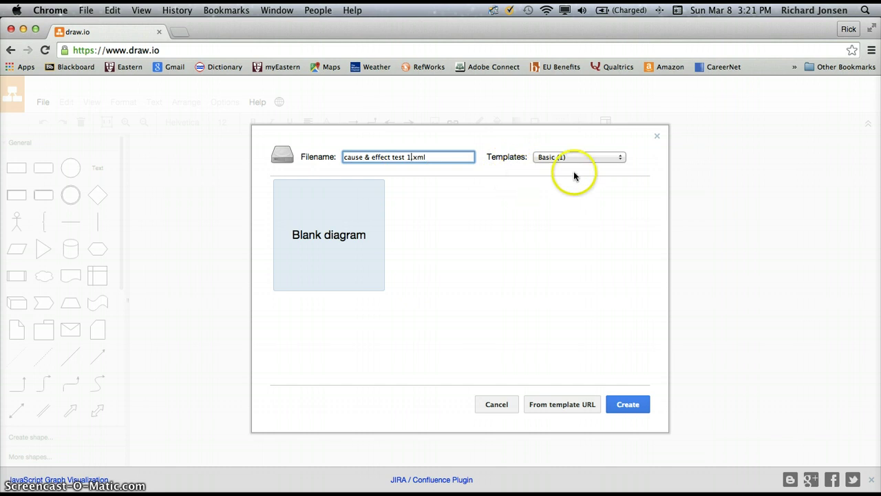
Step: Create the diagram from the Ishikawa diagram template in the Other template category
left_click(622, 159)
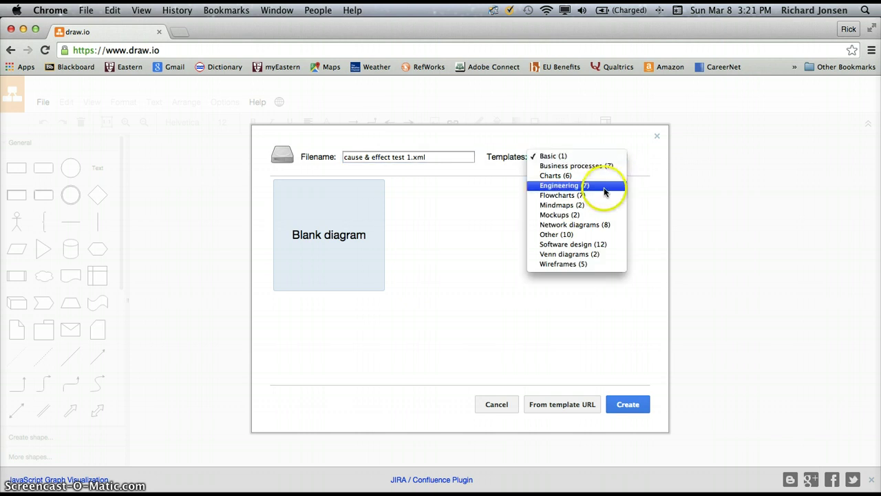
left_click(557, 234)
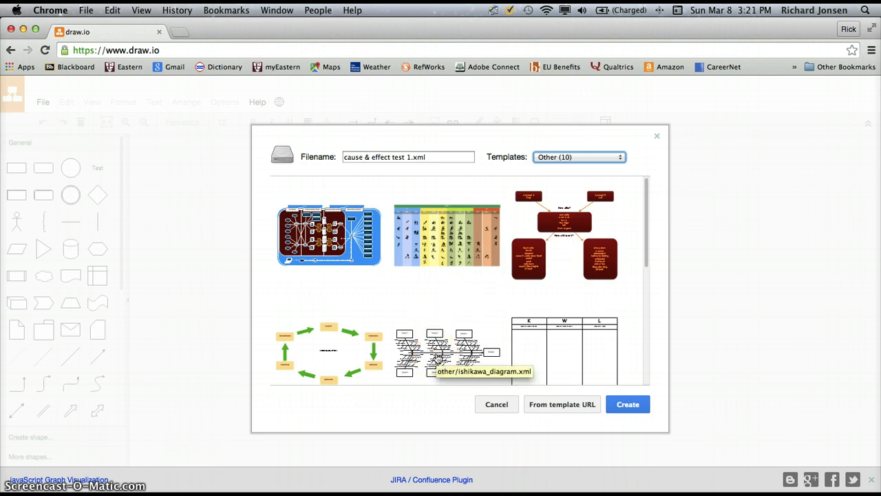
left_click(438, 356)
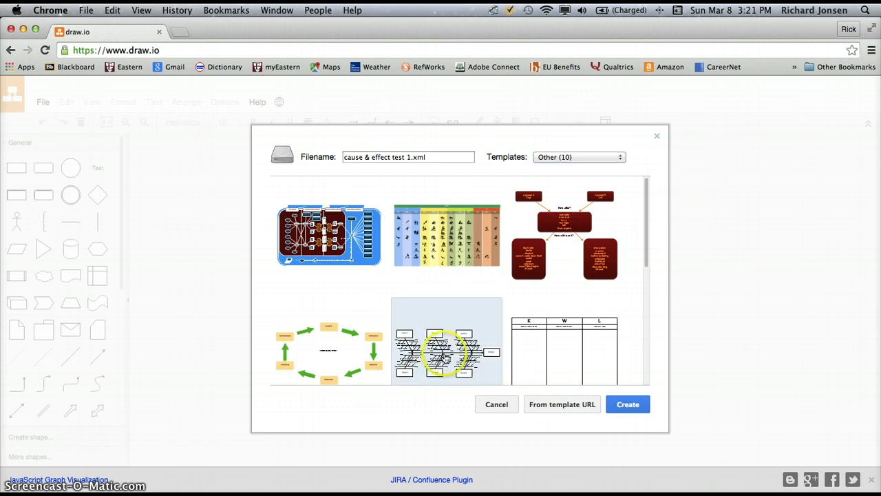
left_click(629, 411)
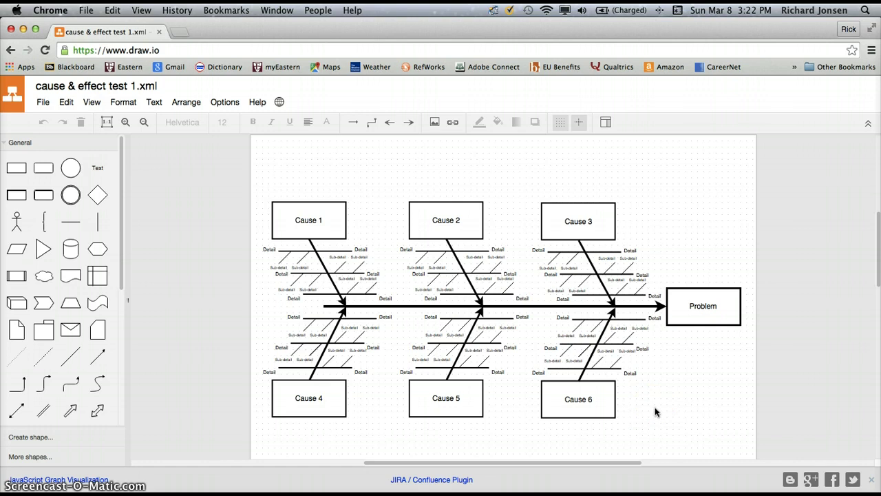
Step: Change the text of the Problem box to "low customer satisfaction"
left_click(126, 122)
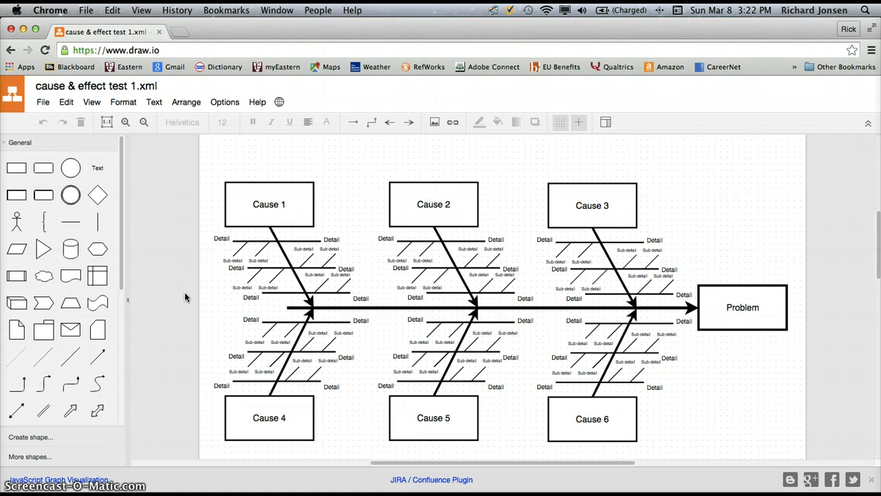
left_click(726, 307)
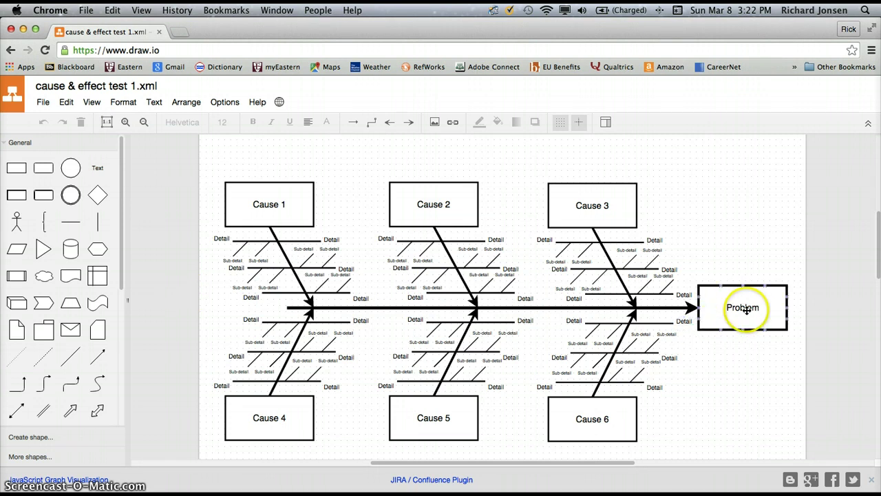
double_click(746, 310)
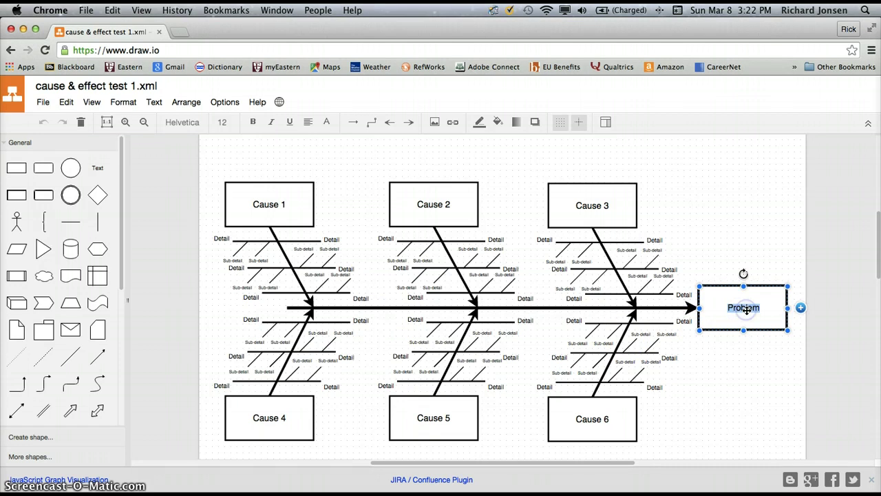
type("low customer satif")
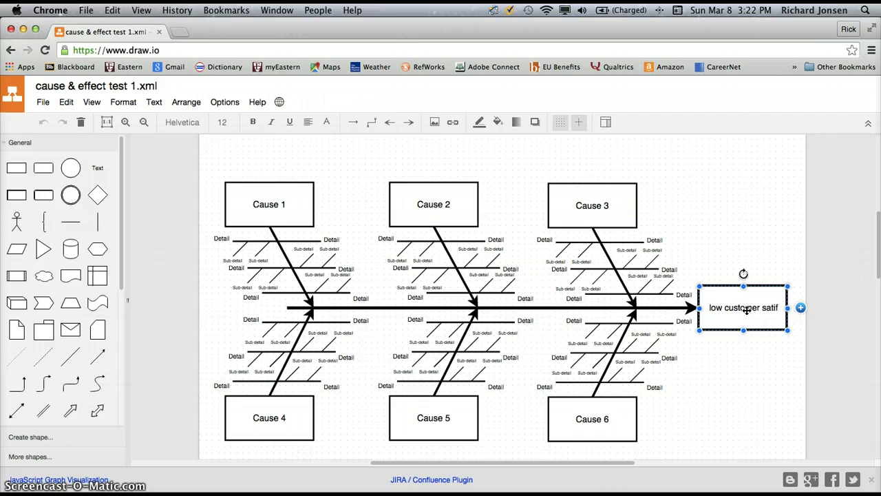
key("BackSpace")
type("sfaction")
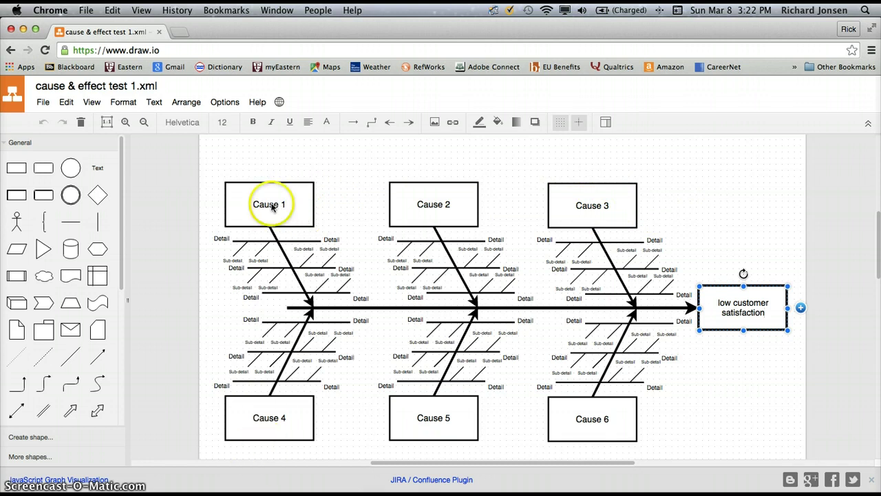
Step: Relabel the Cause 3 box as "high price" and the Cause 2 box as "low quality"
double_click(595, 210)
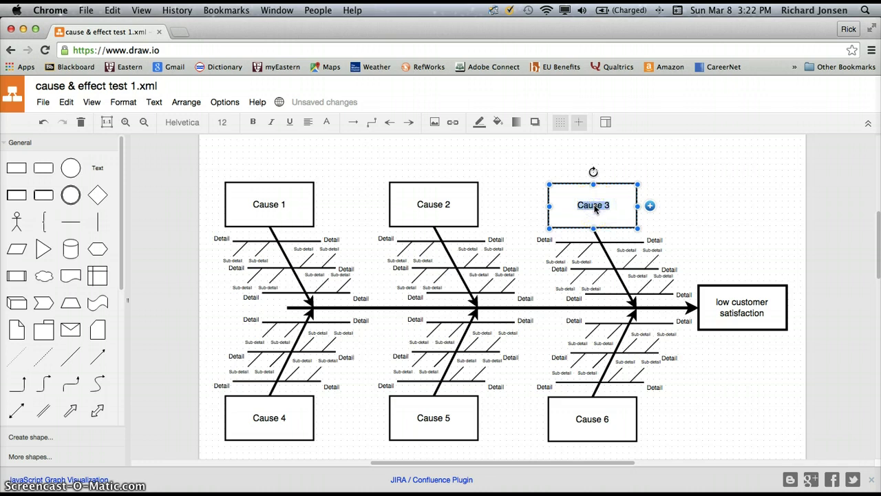
type("high price")
double_click(427, 206)
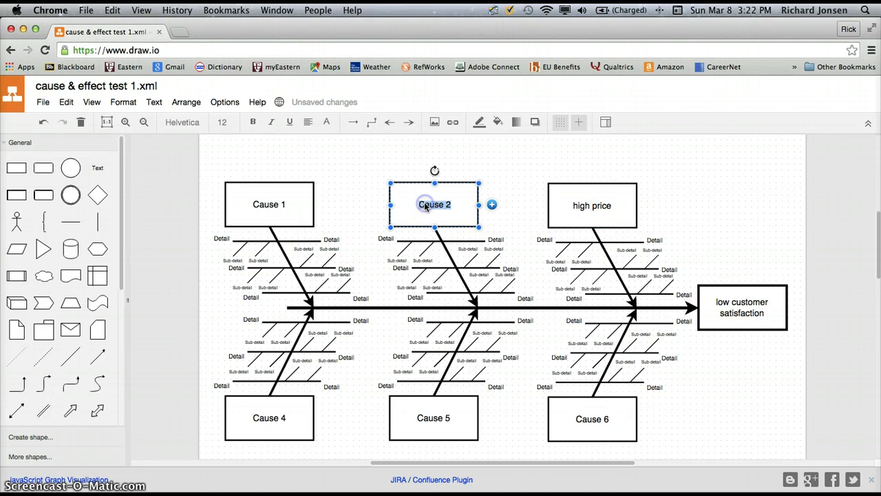
type("low quality")
left_click(431, 204)
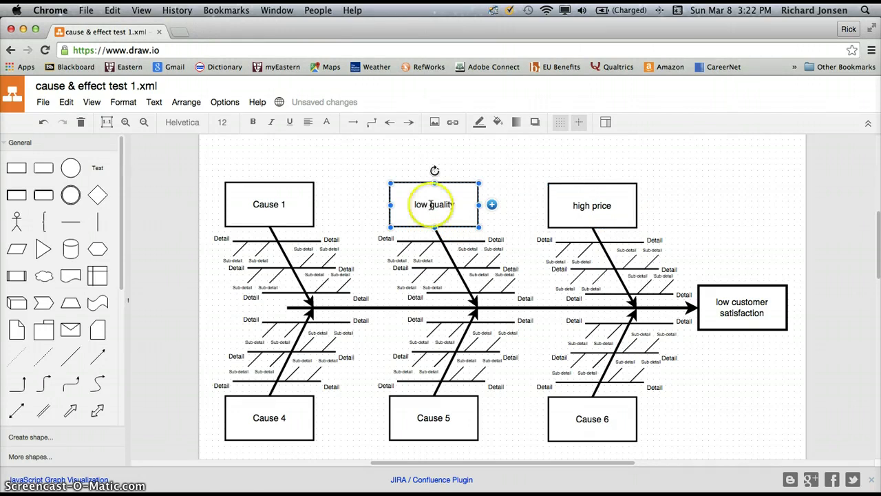
Step: Relabel the Cause 6 box as "poor support"
double_click(594, 418)
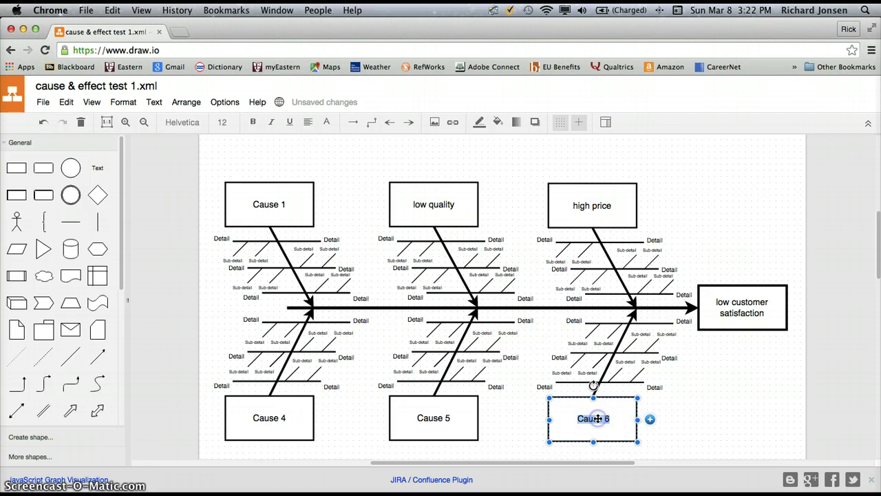
type("porr suprt")
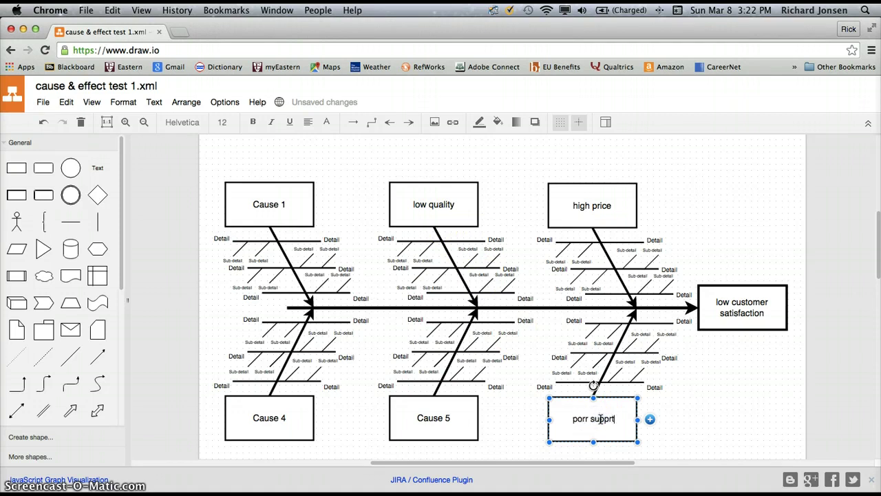
key("BackSpace")
key("BackSpace")
type("ort")
left_click(584, 425)
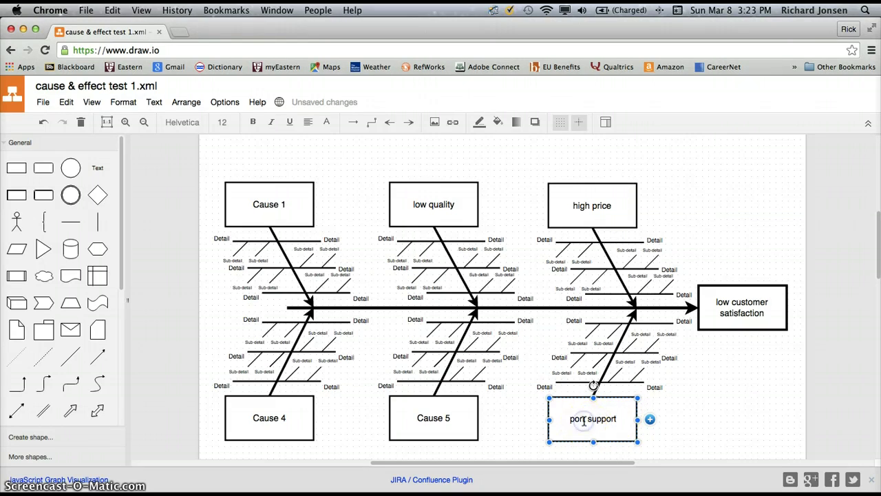
key("BackSpace")
key("BackSpace")
type("or")
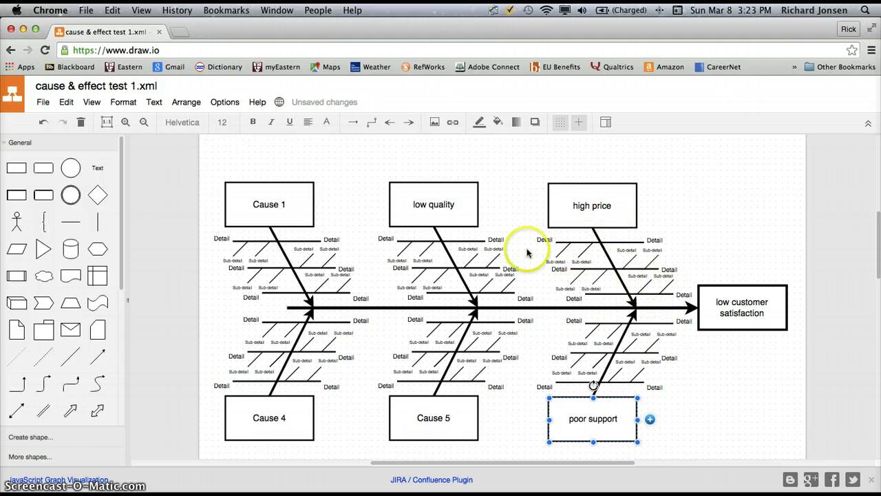
Step: Replace the Detail label at the left end of the uppermost line under "high price" with "material cost"
left_click(126, 122)
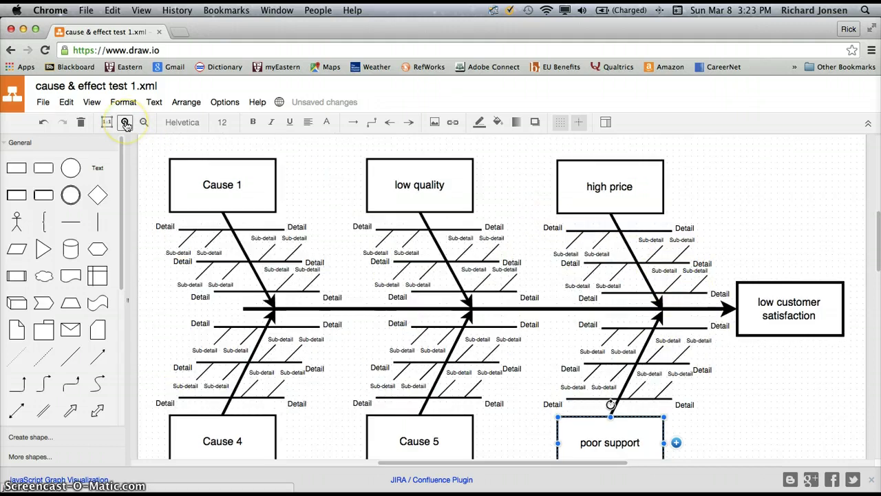
left_click(125, 123)
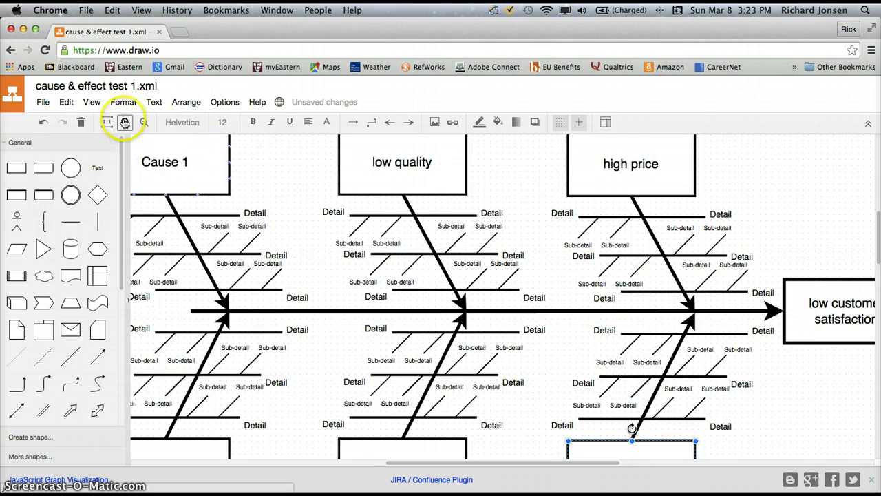
left_click(517, 175)
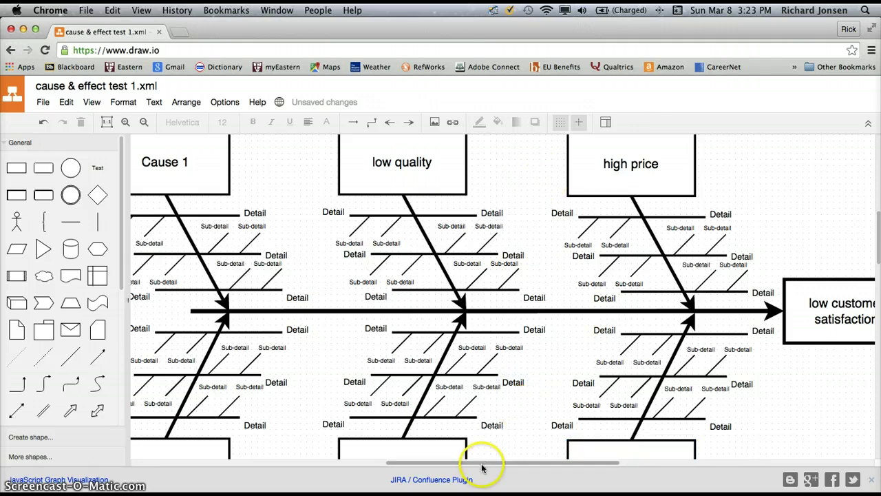
left_click_drag(482, 467, 522, 466)
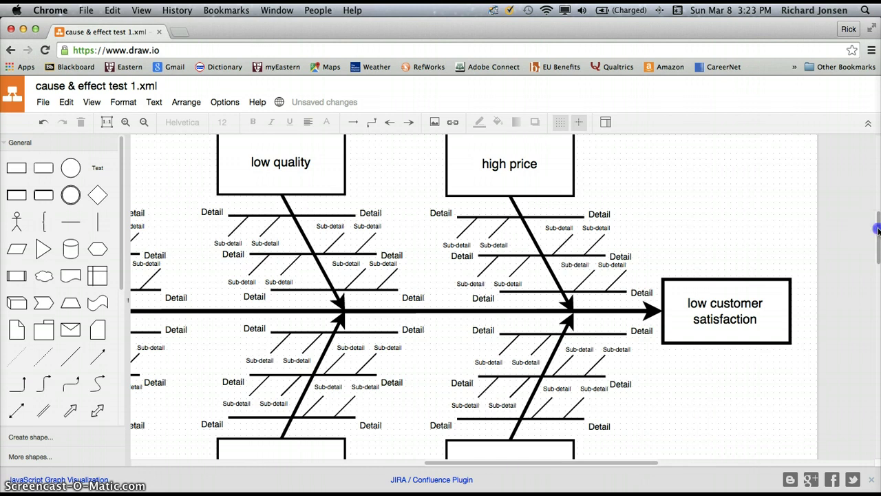
scroll(872, 232, "up", 2)
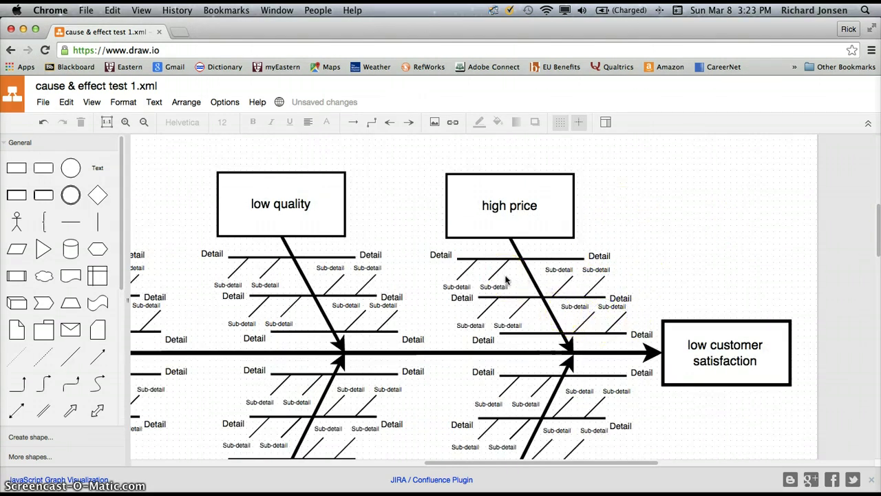
left_click(486, 230)
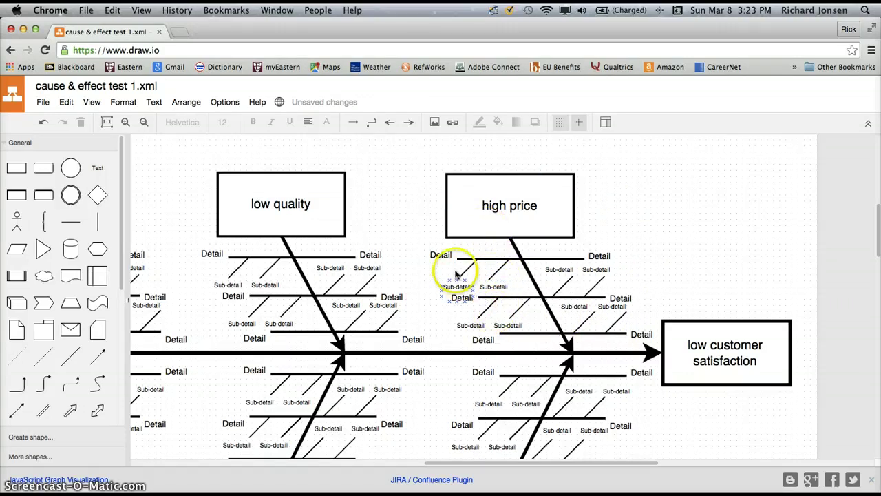
left_click(441, 255)
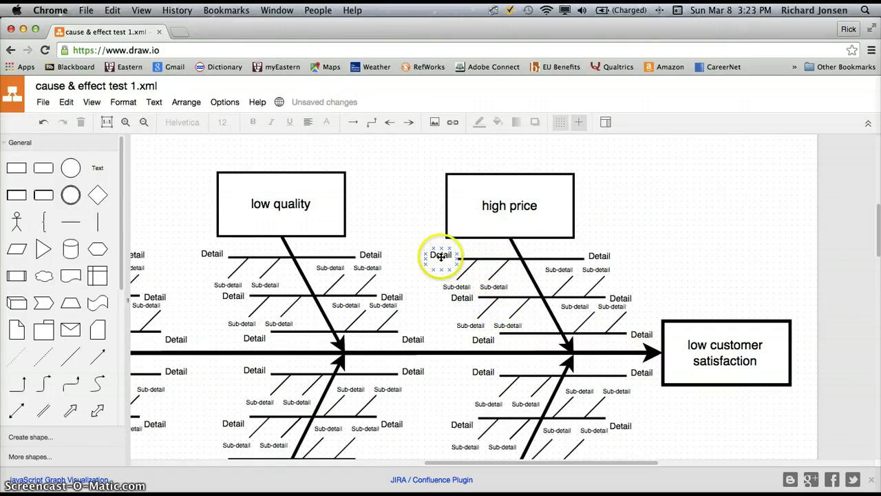
left_click(441, 256)
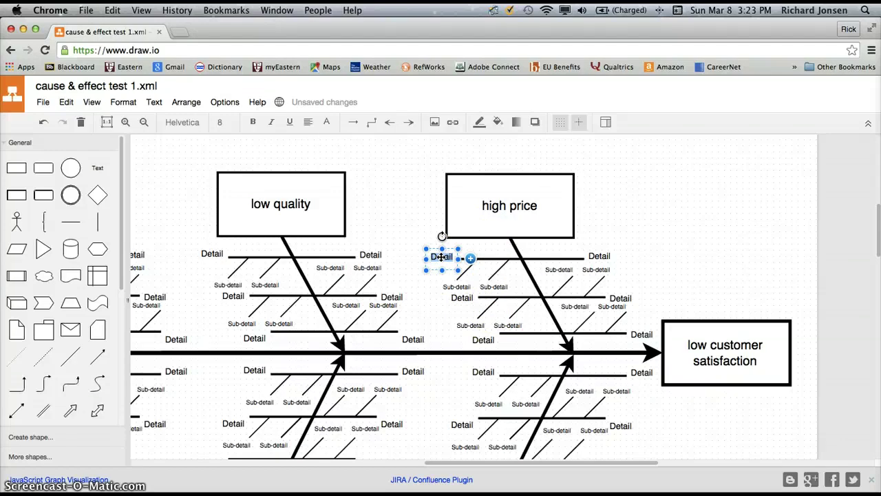
type("new")
type("erial cost")
left_click(446, 271)
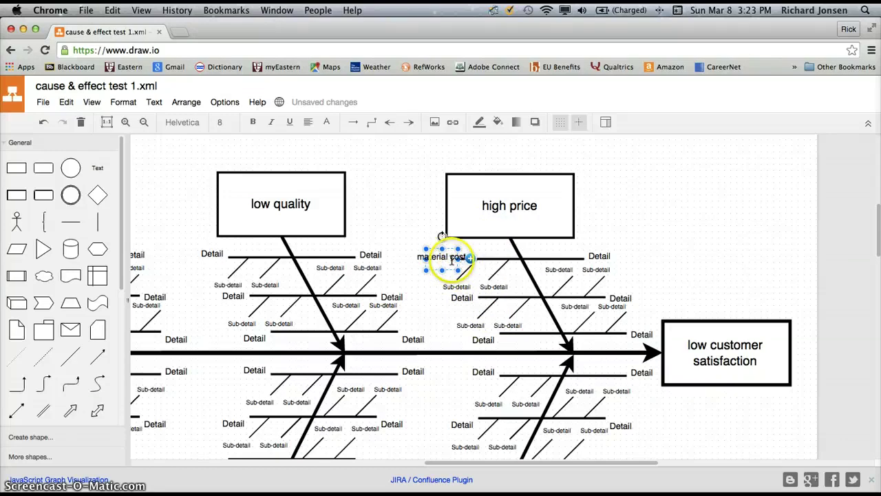
left_click(452, 262)
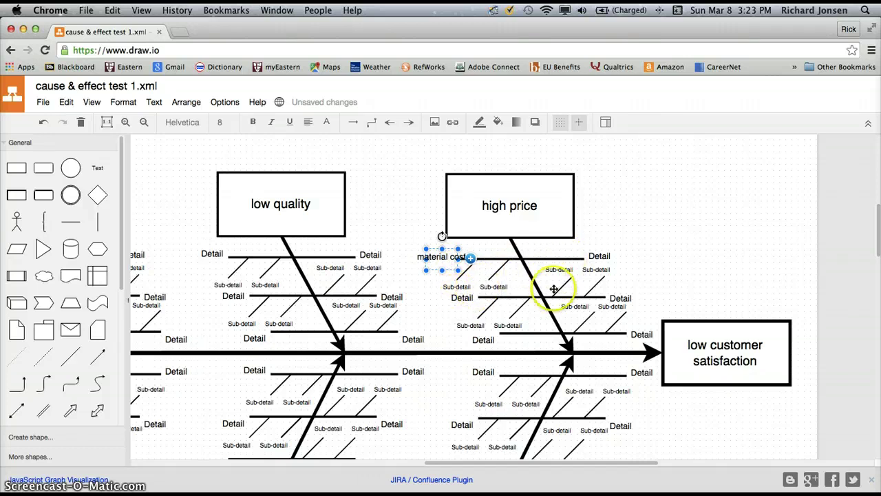
Step: Replace the Detail label at the left end of the second line under "high price" with "ineffective marketing"
left_click(460, 296)
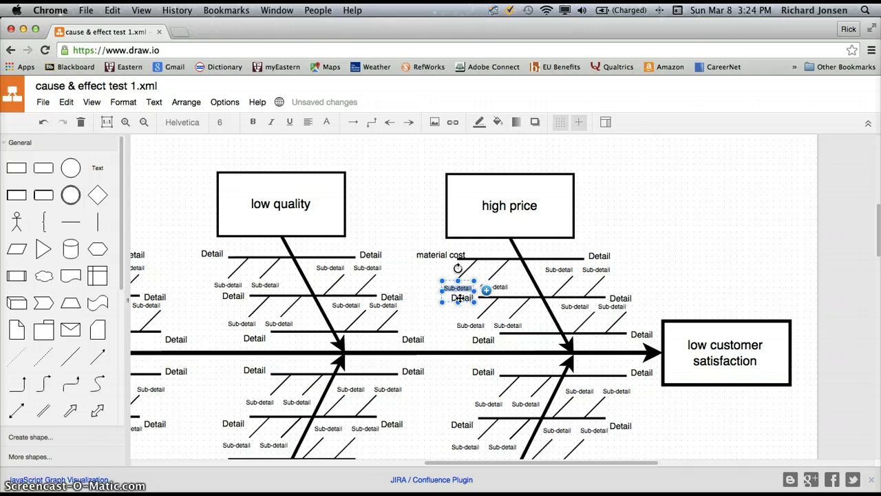
left_click(463, 297)
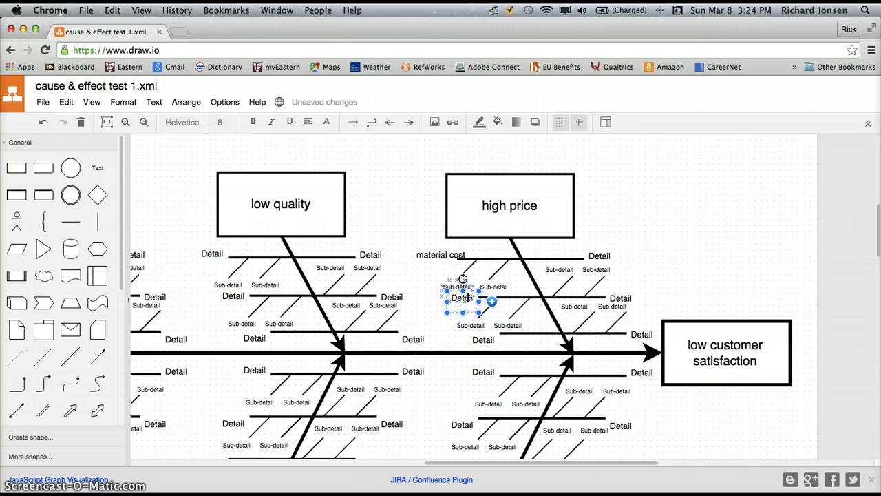
double_click(466, 303)
type("keting")
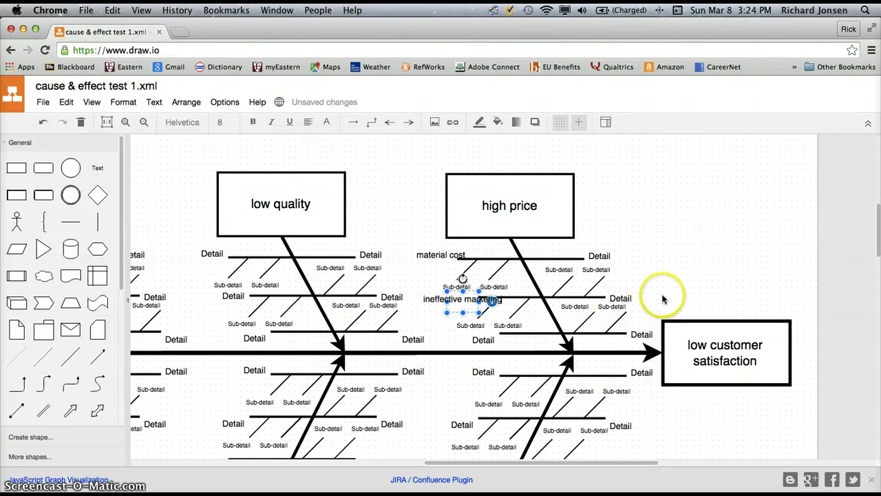
left_click(691, 276)
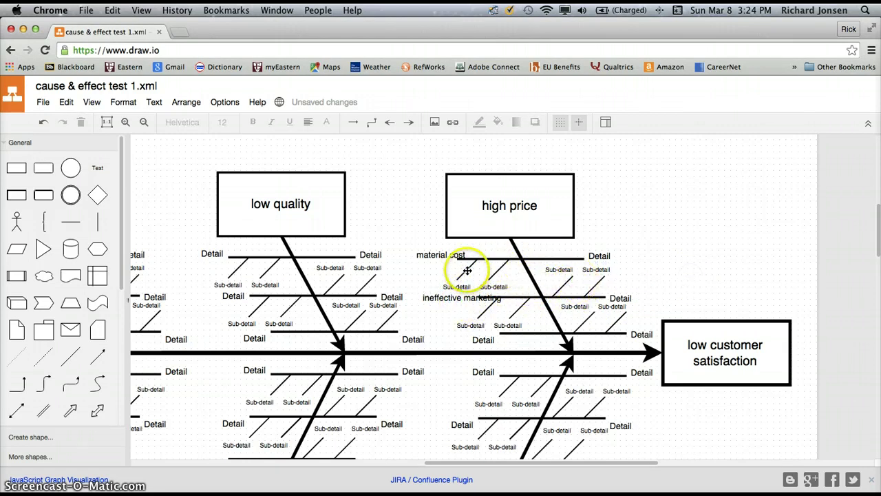
Step: Delete the Detail label and both Sub-detail labels on the right half of the uppermost line under "high price"
left_click(599, 259)
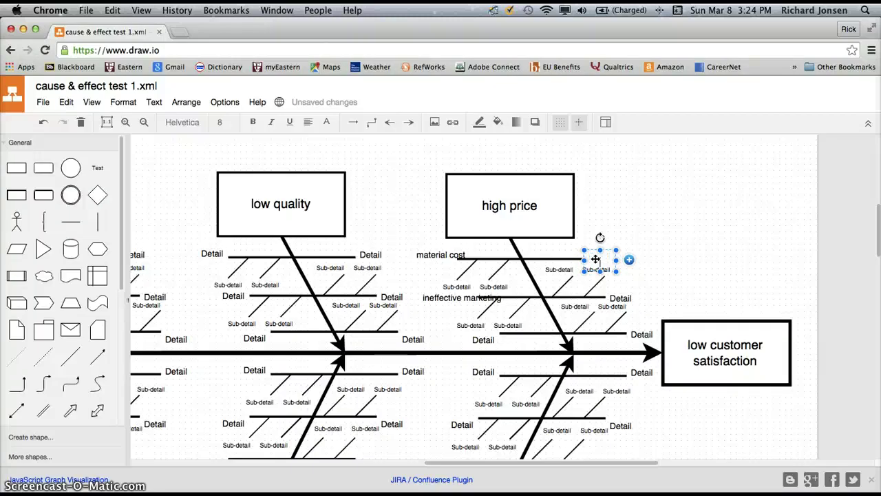
left_click(591, 251)
left_click_drag(592, 252, 596, 271)
key("Delete")
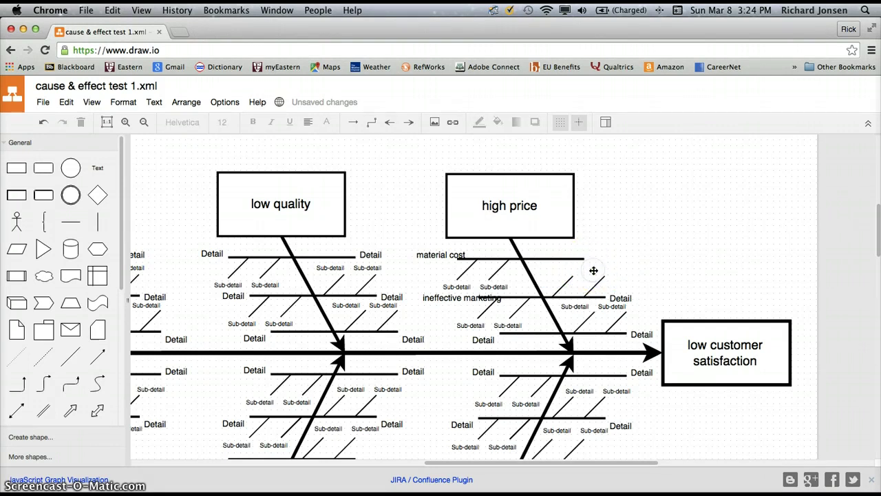
Step: Delete the two slanted lines to the right of the "high price" arrow and the right half of its second horizontal line
key("ctrl+z")
left_click(567, 277)
left_click(595, 286)
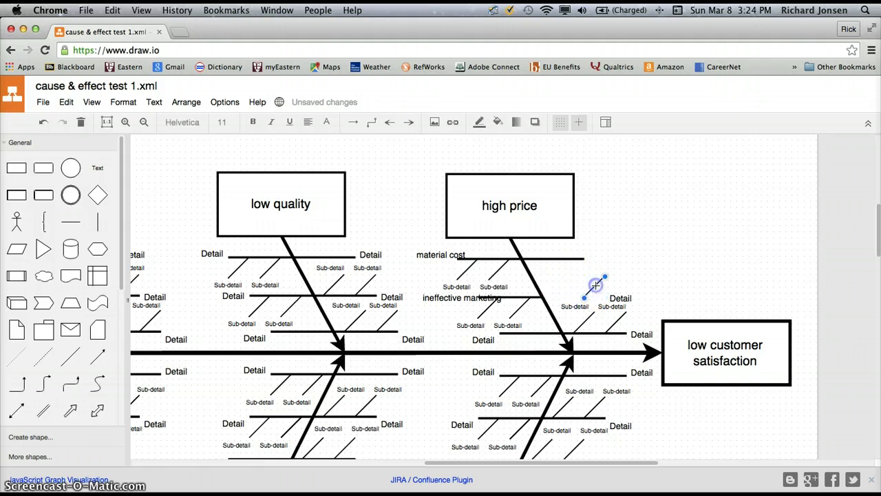
left_click_drag(595, 285, 617, 296)
Step: Delete the remaining Detail labels, Sub-detail labels and slanted lines to the right of the "high price" arrow, above the spine
left_click(583, 304)
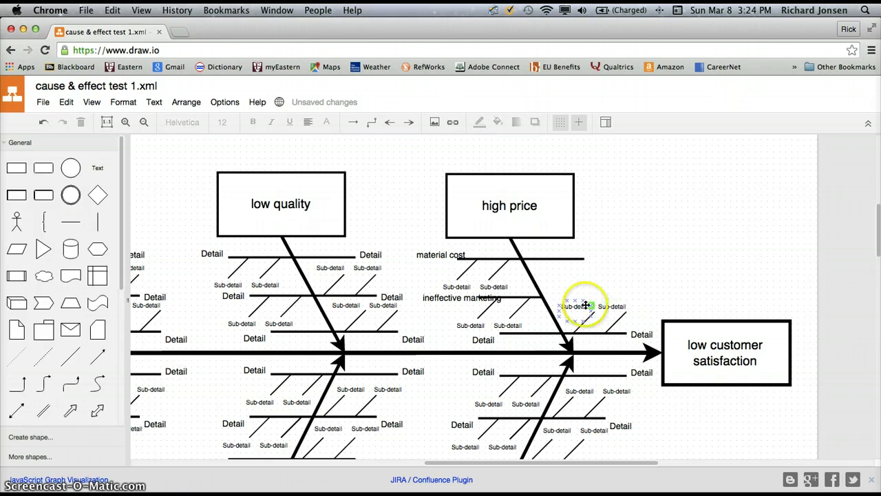
left_click(616, 296)
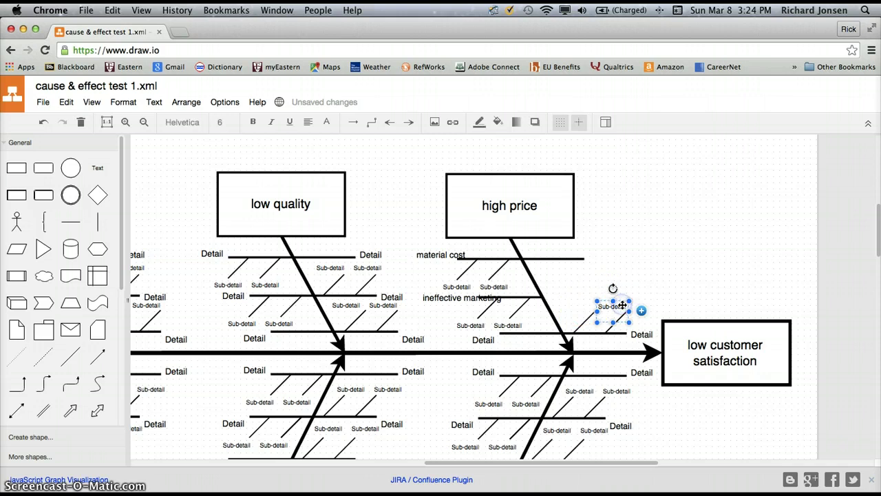
left_click_drag(617, 296, 645, 334)
left_click(611, 334)
key("Delete")
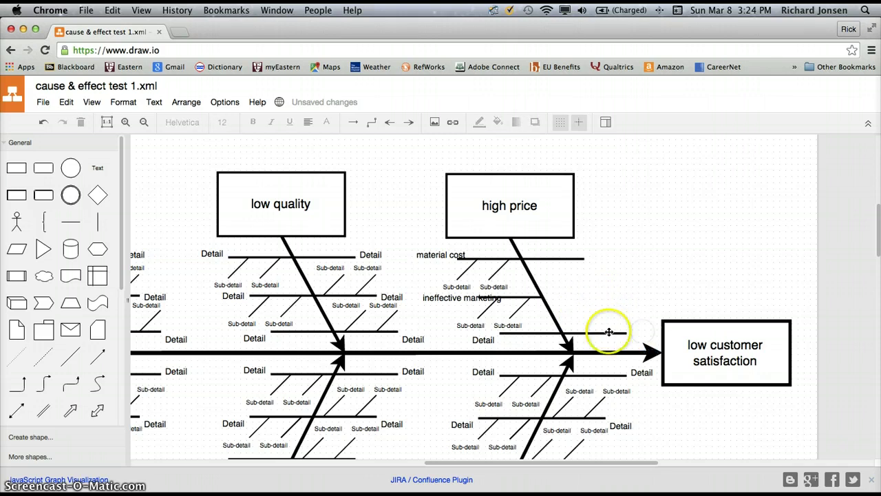
Step: Delete both halves of the lowest horizontal line under "high price"
left_click(538, 329)
left_click(539, 332)
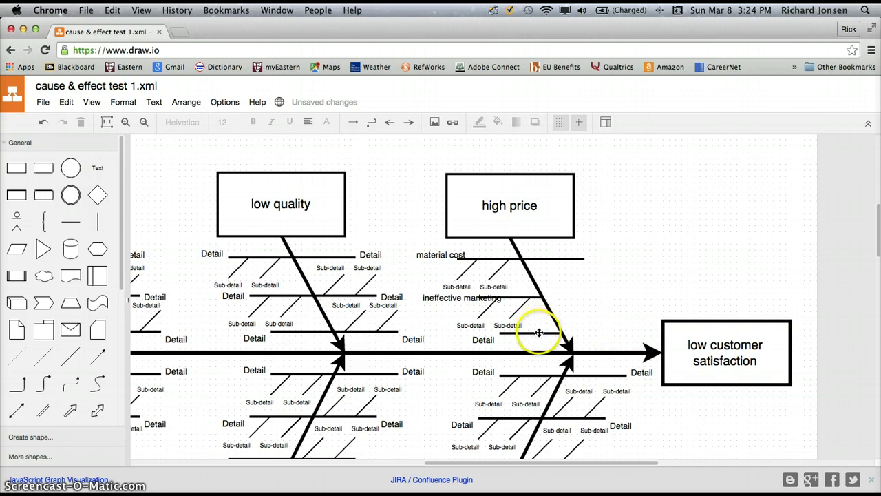
key("Delete")
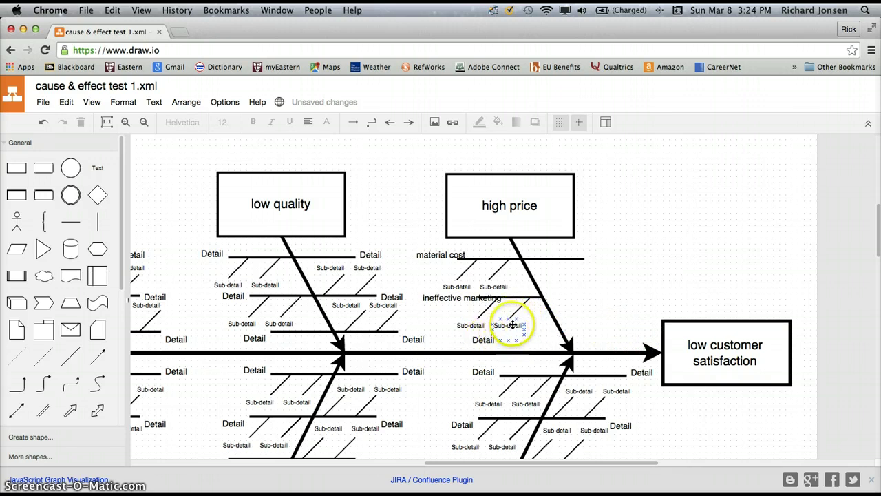
Step: Delete the two Sub-detail labels and slanted lines under "ineffective marketing", along with the Detail label below them
left_click(508, 325)
key("Delete")
left_click(475, 322)
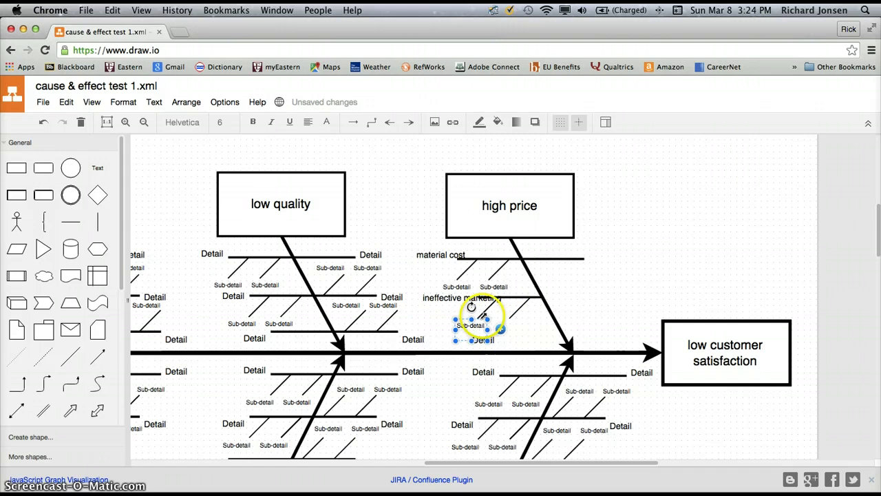
key("Delete")
left_click(510, 316)
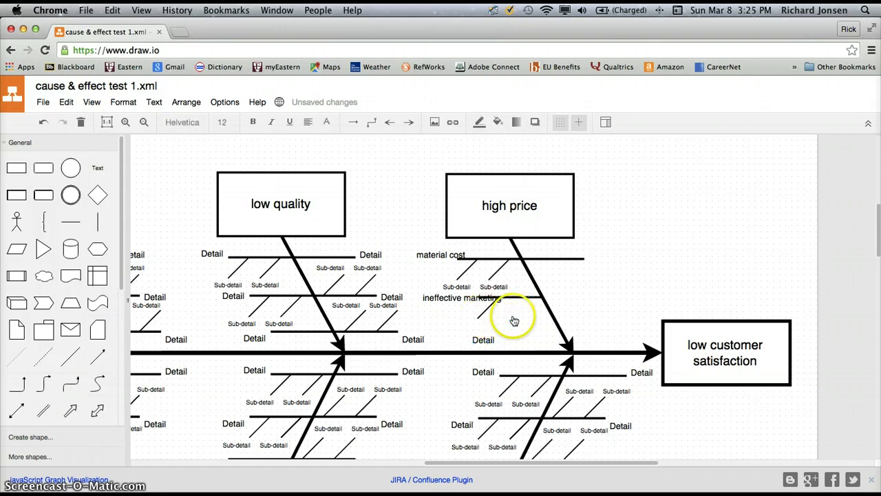
key("Delete")
left_click(481, 311)
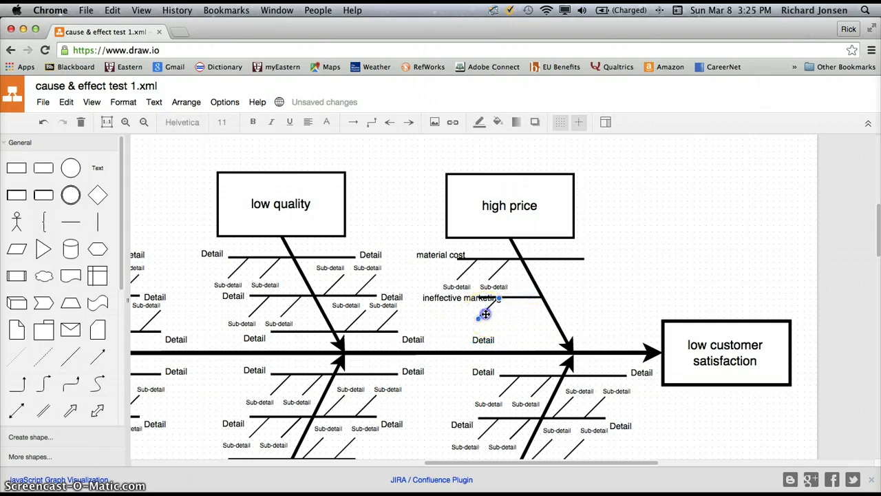
key("Delete")
key("Delete")
Step: Delete the Sub-detail labels and slanted lines under "material cost", plus the right half of its horizontal line
left_click(501, 269)
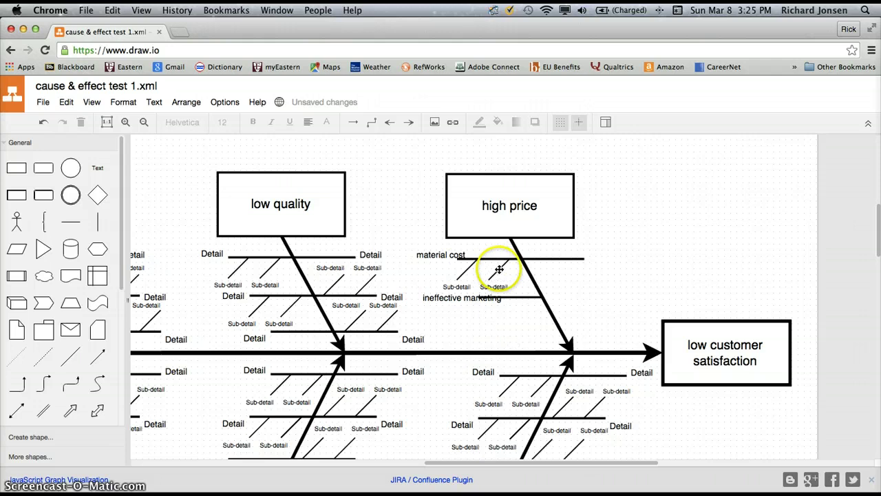
key("Delete")
key("Delete")
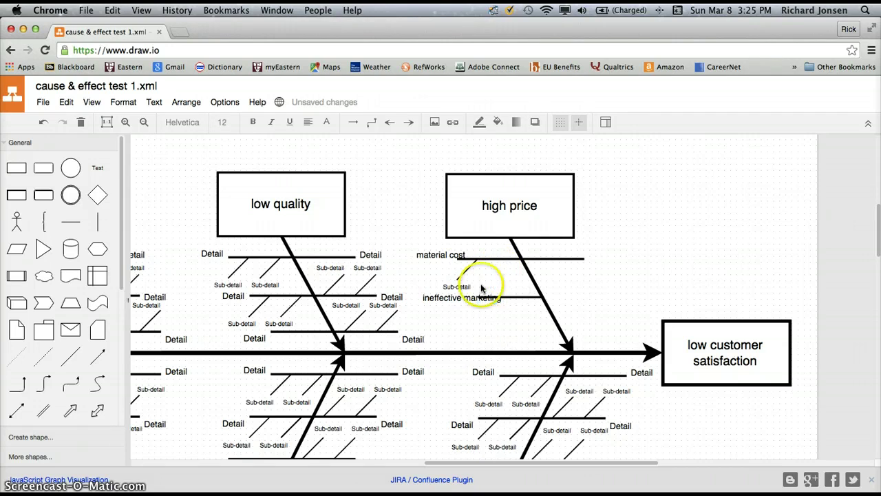
left_click(461, 286)
key("Delete")
left_click(464, 271)
key("Delete")
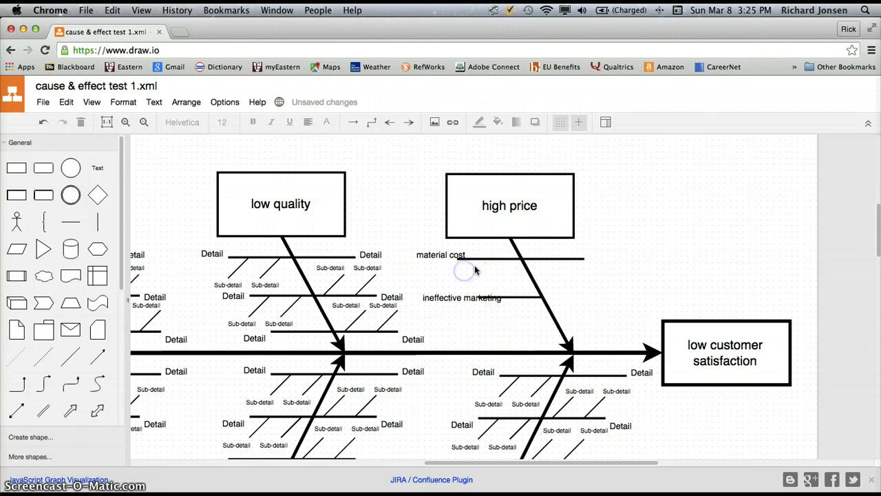
left_click(558, 260)
key("Delete")
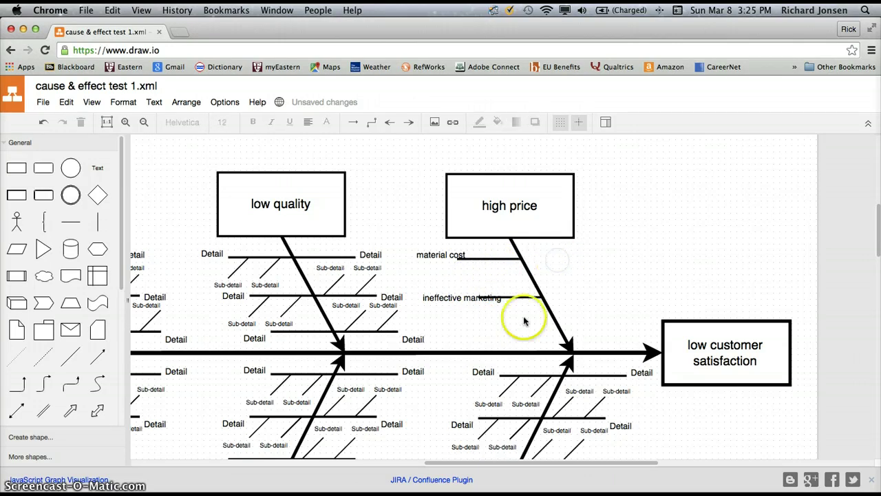
Step: Break the "ineffective marketing" label onto two lines
left_click(444, 298)
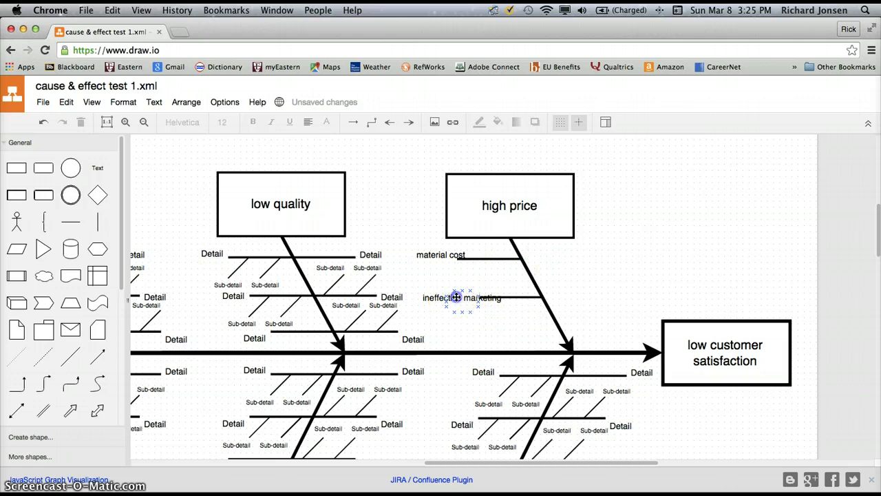
left_click(461, 297)
double_click(466, 301)
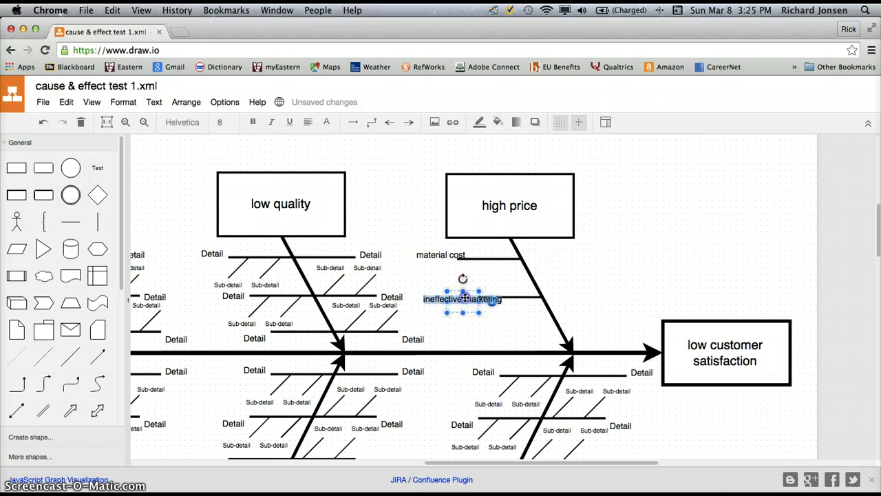
left_click(485, 311)
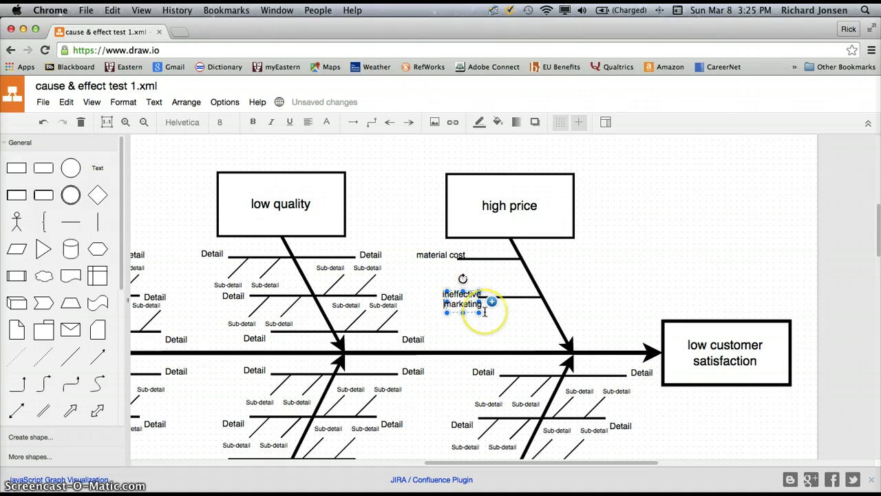
left_click(511, 321)
Step: Break the "material cost" label onto two lines
left_click(426, 245)
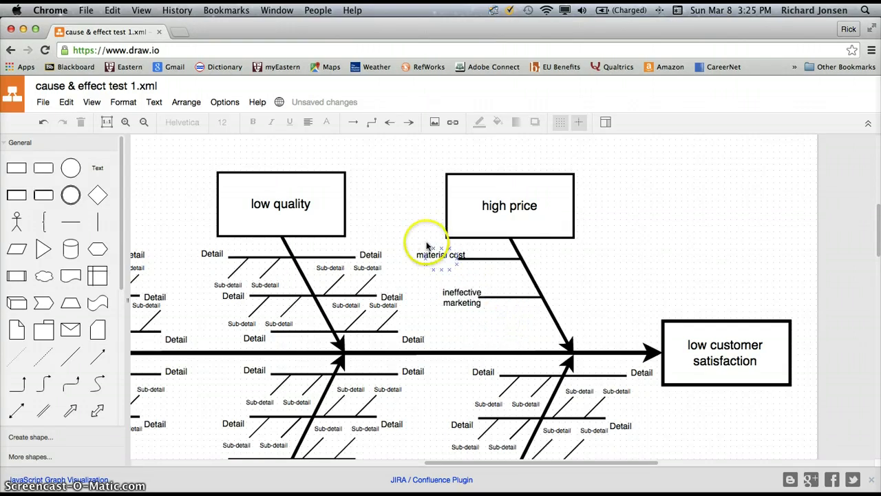
left_click(452, 257)
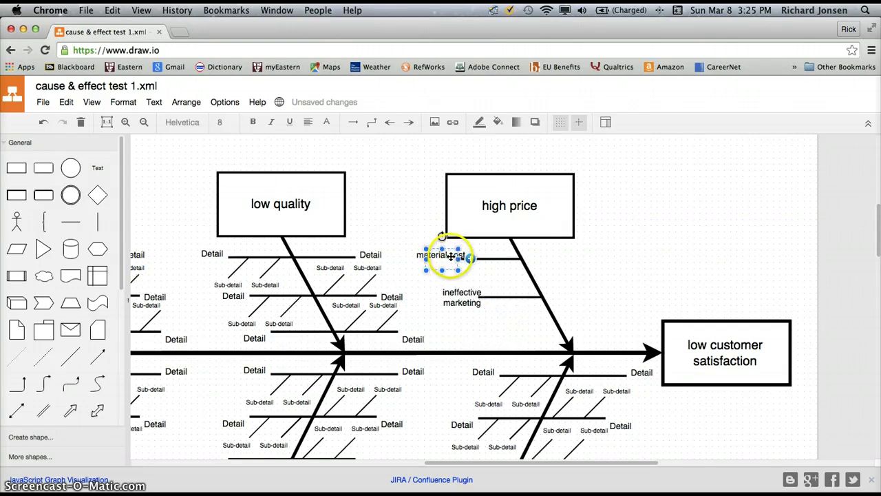
double_click(451, 256)
left_click(451, 256)
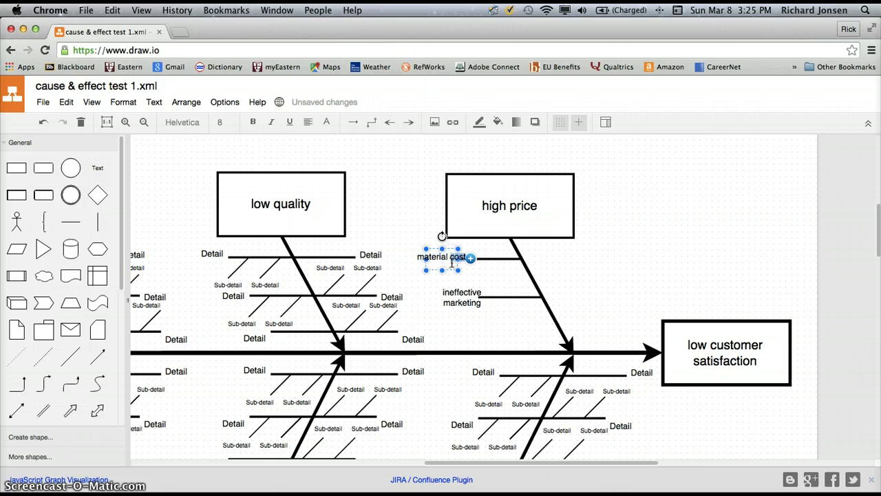
left_click(465, 272)
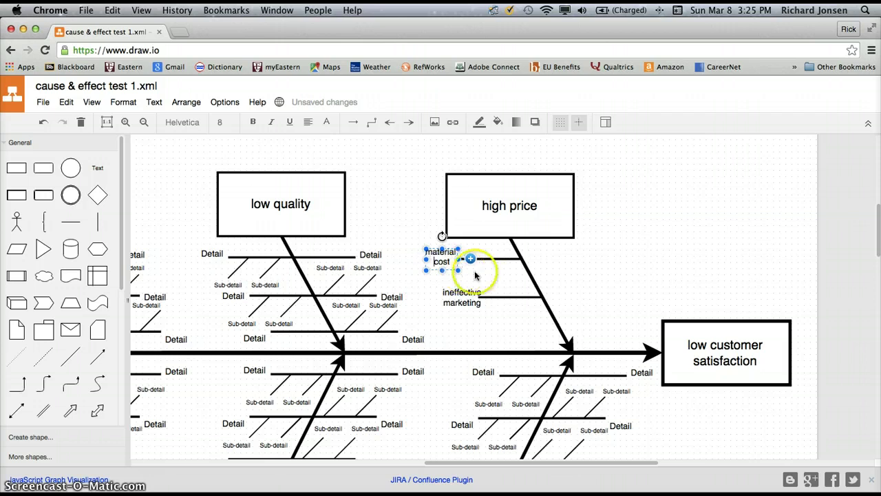
left_click(572, 289)
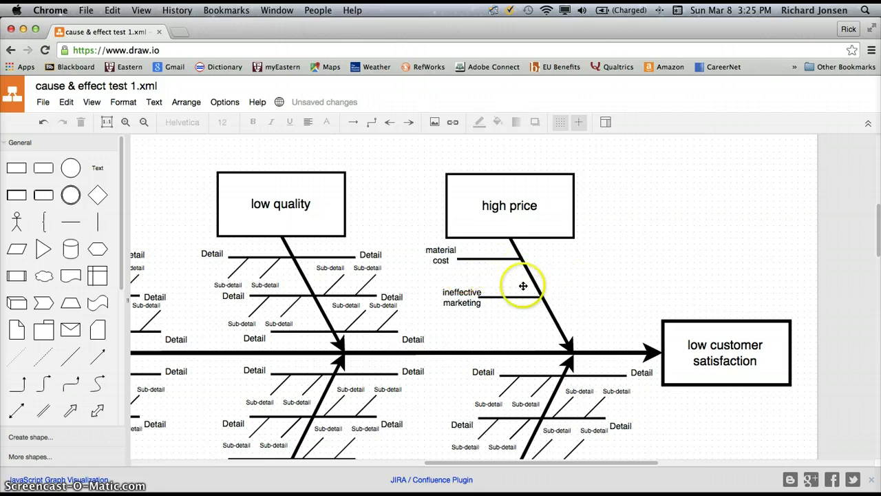
Step: Move the "ineffective marketing" label slightly left, clear of its horizontal line
left_click(458, 294)
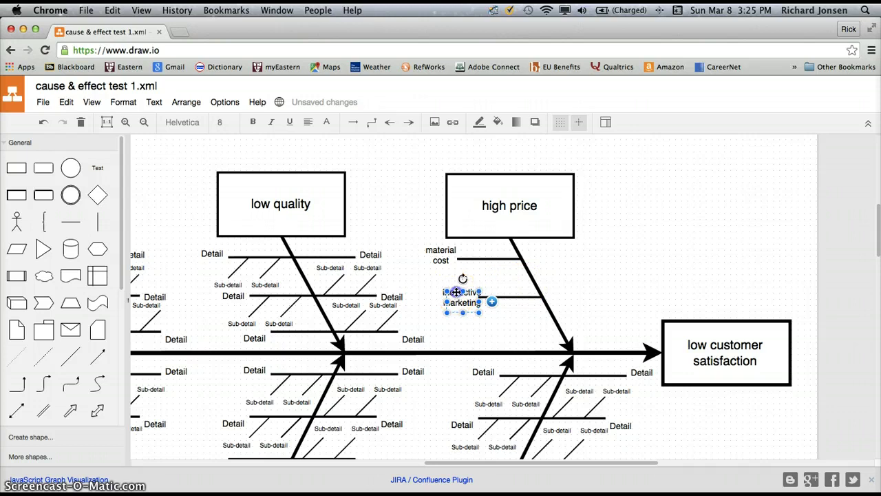
left_click_drag(455, 292, 450, 292)
left_click(491, 285)
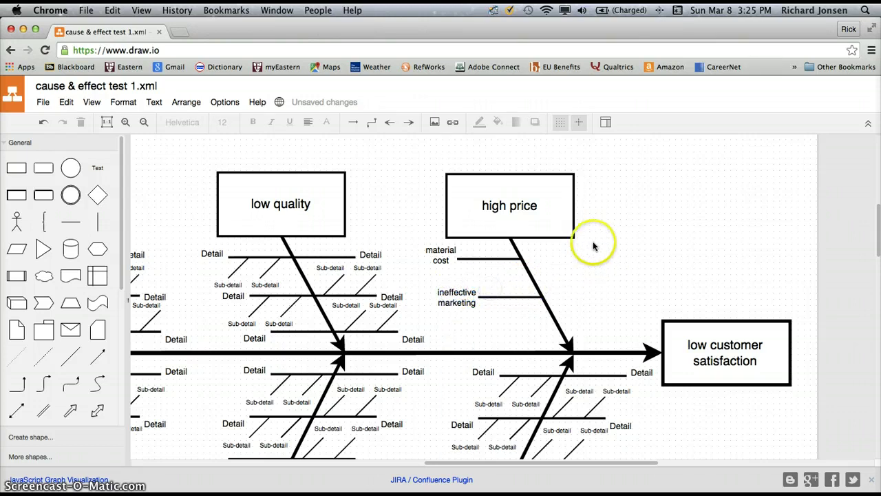
left_click(555, 210)
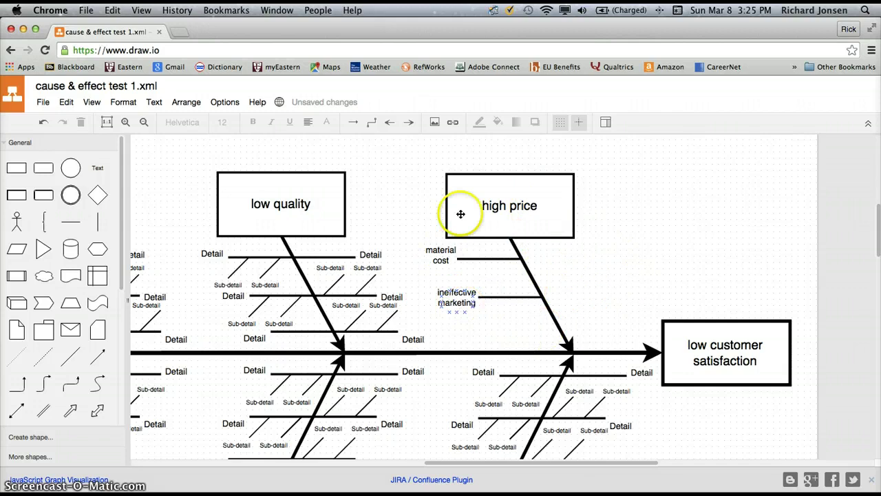
left_click(575, 290)
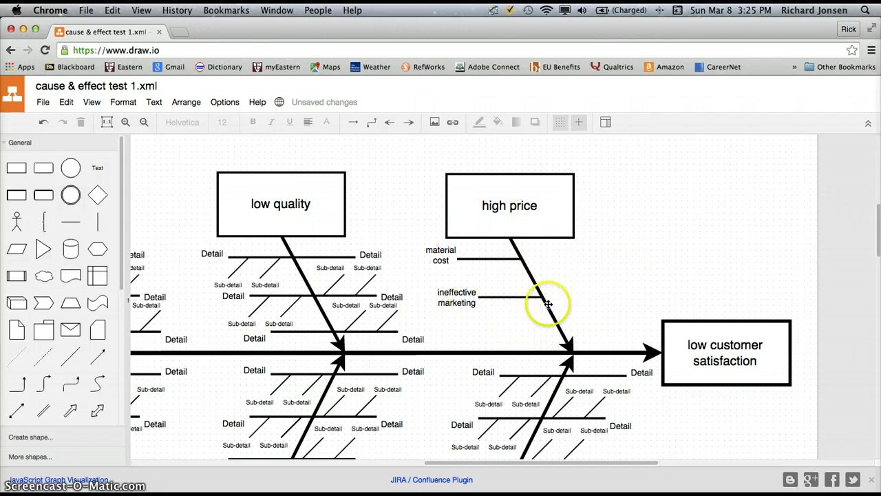
left_click(512, 207)
left_click(524, 248)
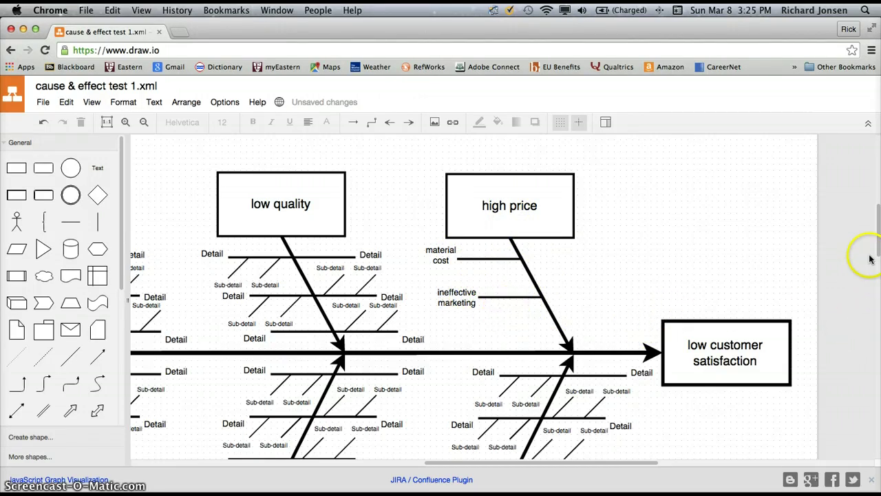
Step: Replace the Detail label at the left end of the uppermost line under "low quality" with "poor quality raw matreials"
left_click(274, 210)
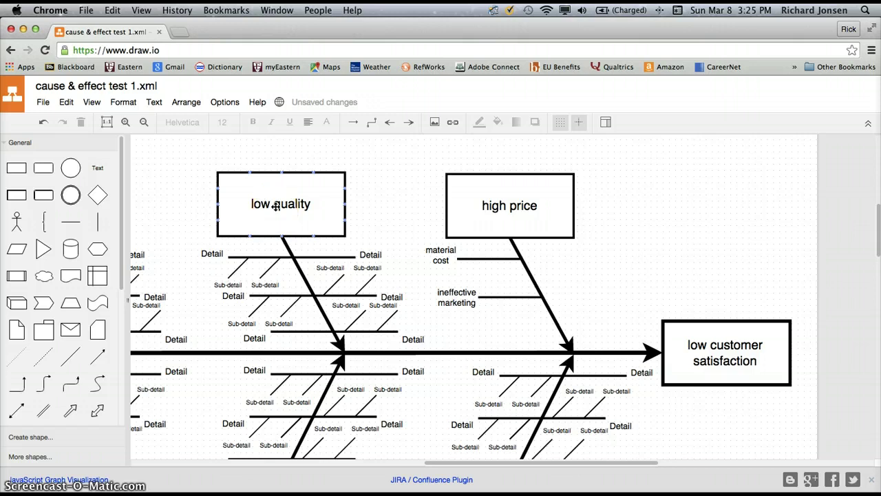
left_click(209, 253)
left_click(209, 255)
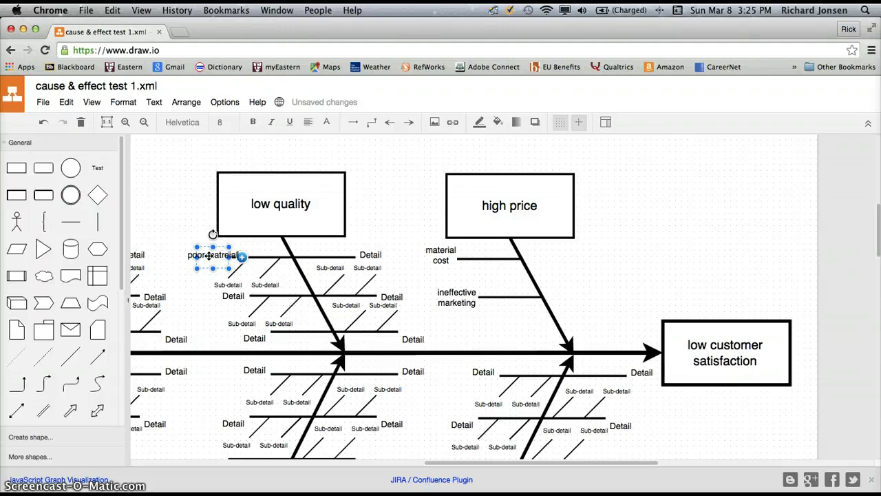
left_click(211, 255)
left_click(221, 255)
type("quality")
left_click(274, 259)
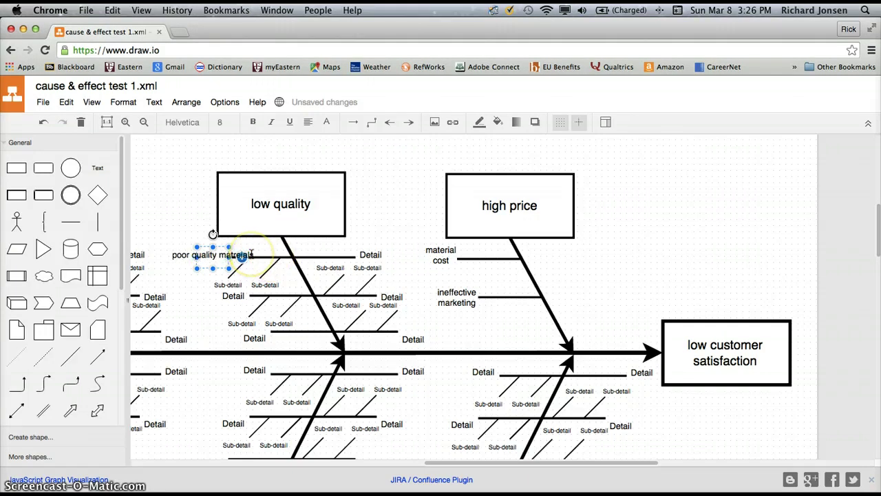
type("raw")
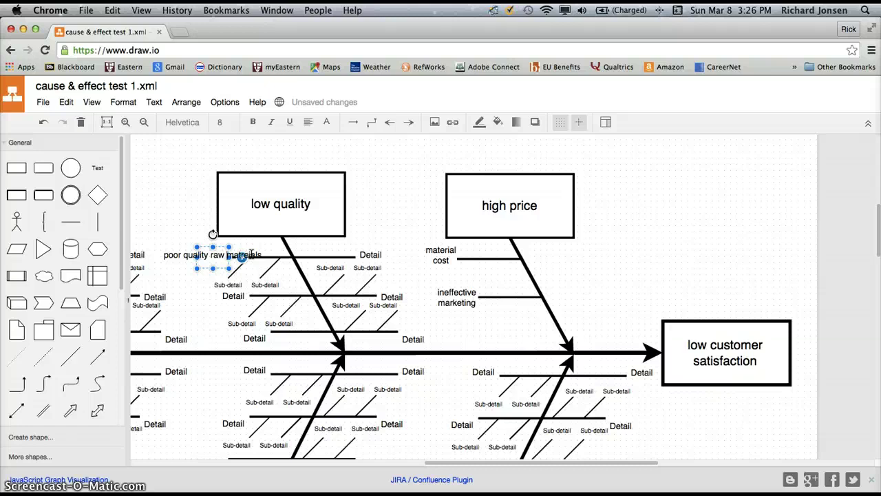
Step: Break the new detail label under "low quality" onto two lines after "poor quality"
left_click(209, 255)
key("Return")
left_click(224, 288)
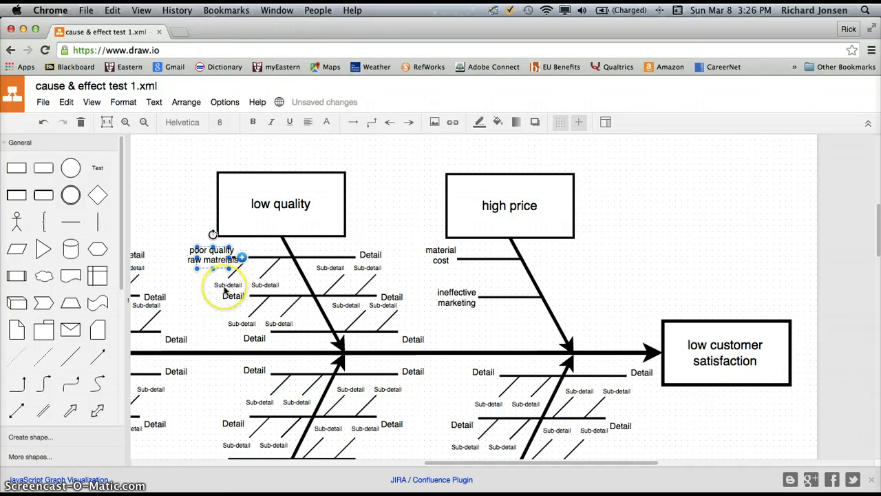
Step: Delete the Sub-detail overlapping the left Detail label on the middle line under "low quality" and replace that Detail with "bad design" on two lines
left_click(230, 296)
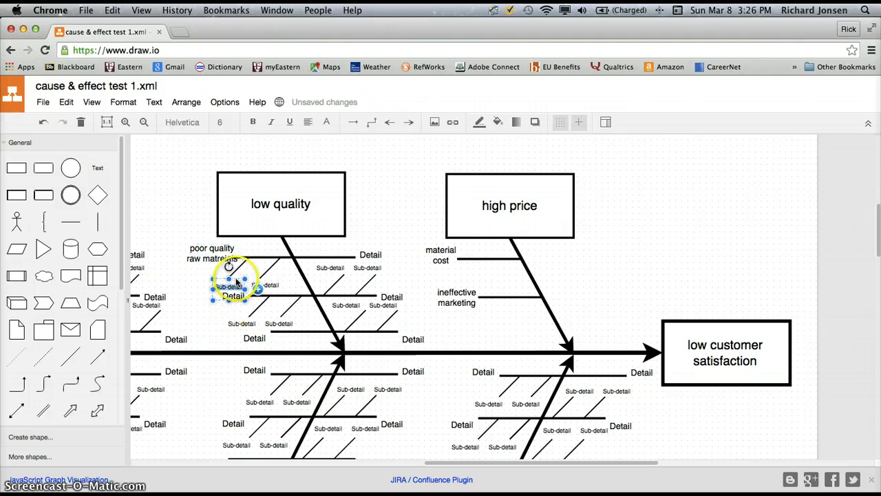
left_click(236, 281)
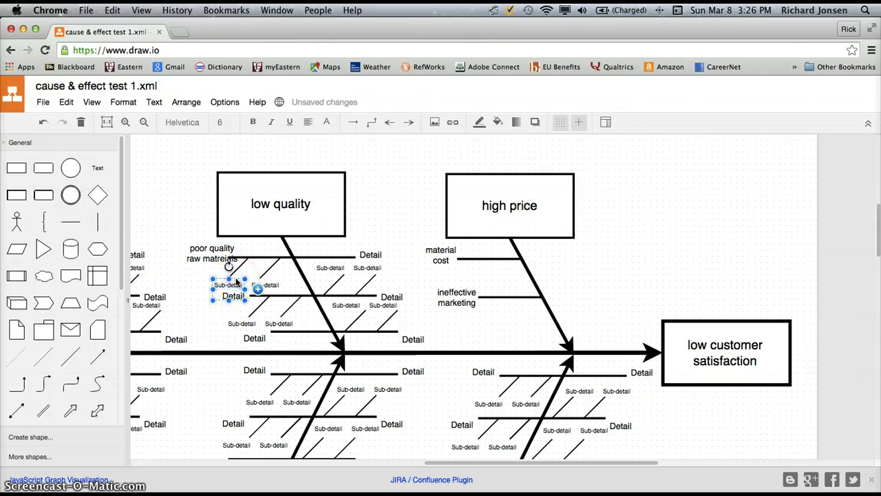
left_click(233, 295)
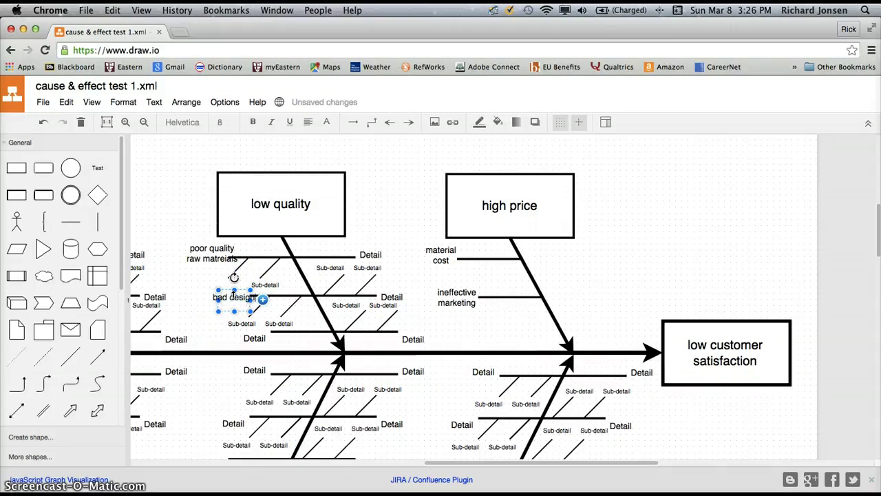
left_click(264, 298)
left_click(232, 296)
double_click(239, 302)
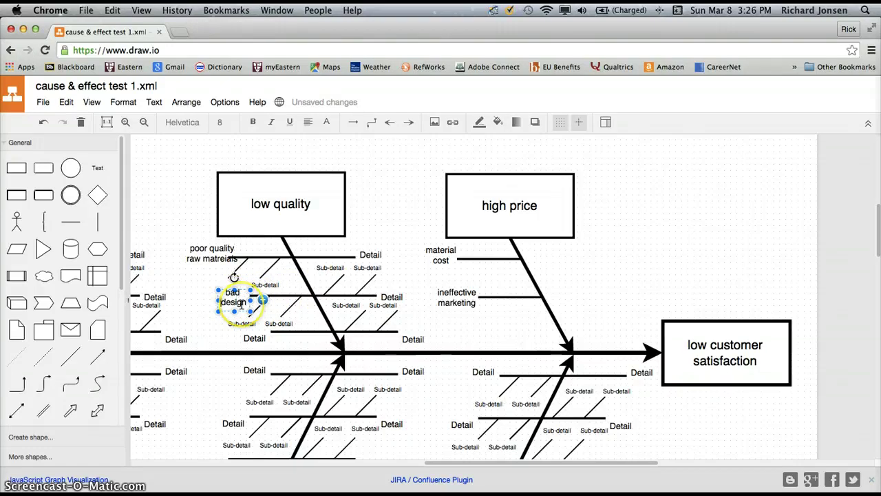
Step: Delete the Sub-detail label overlapping the left Detail of the lowest line under "low quality"
left_click(257, 340)
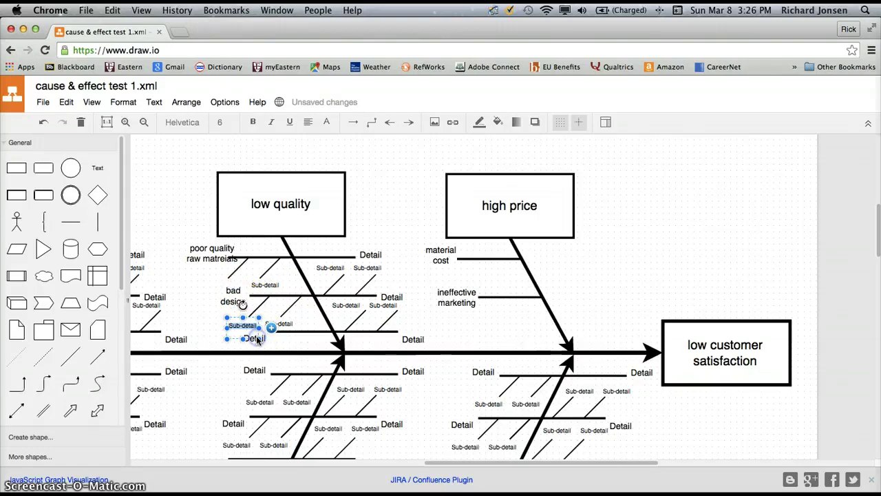
left_click(235, 321)
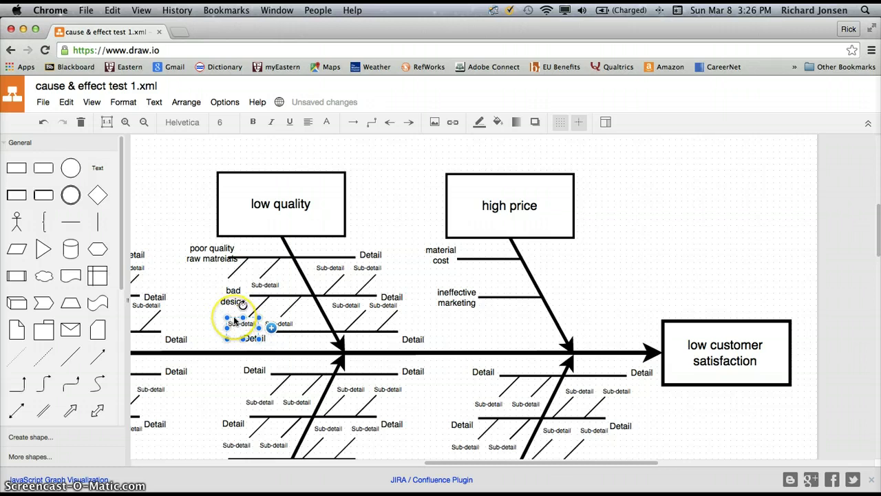
left_click_drag(234, 321, 253, 335)
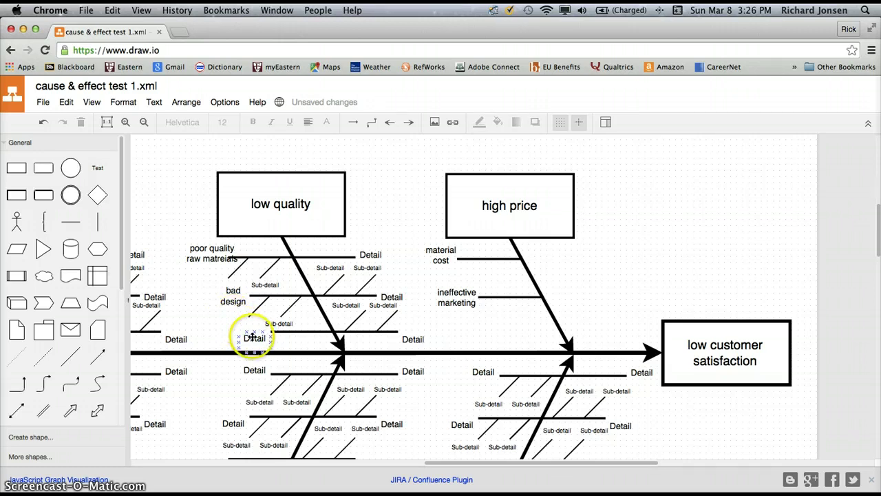
Step: Replace the left Detail label of the lowest line under "low quality" with "poorly trained employees", one word per line
left_click(253, 338)
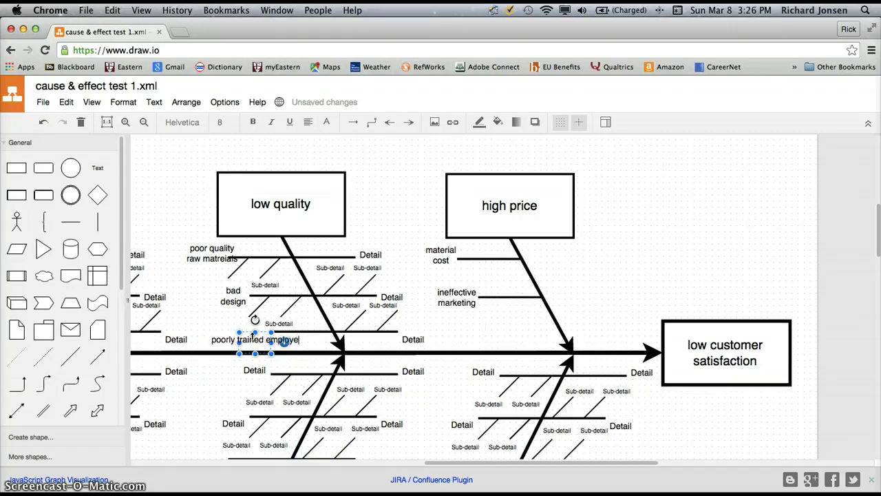
left_click(234, 340)
key("Return")
left_click(269, 343)
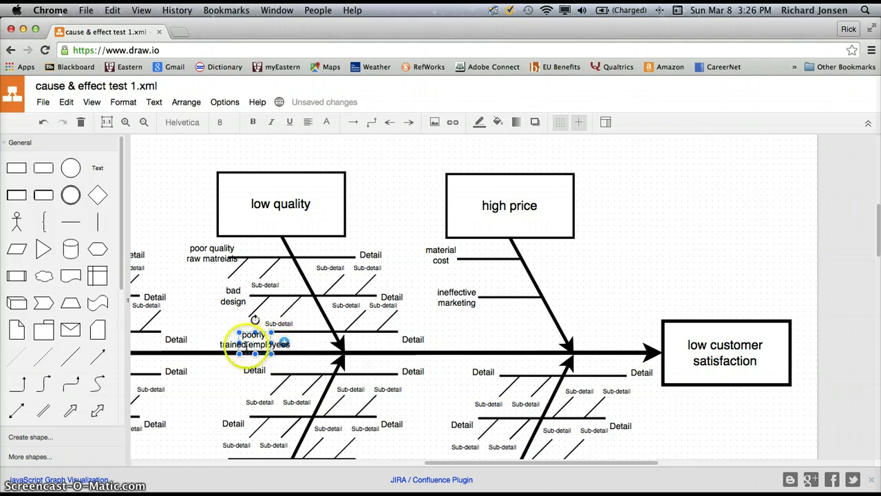
key("Return")
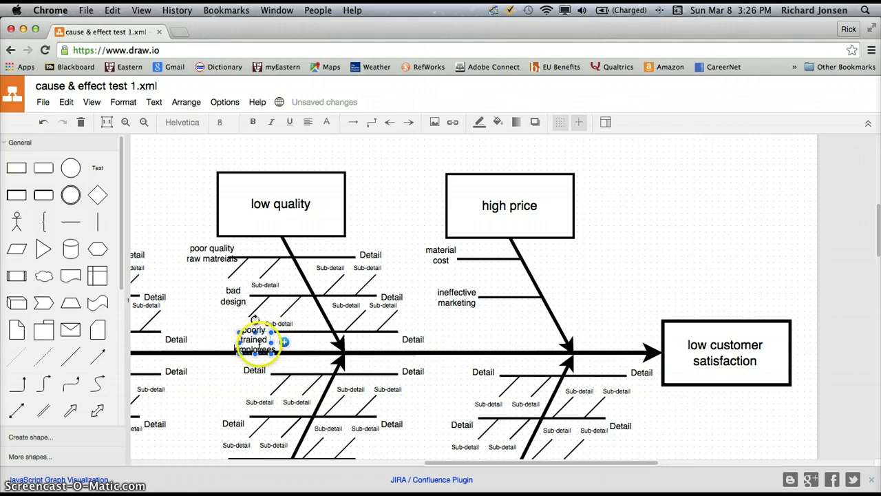
left_click(207, 324)
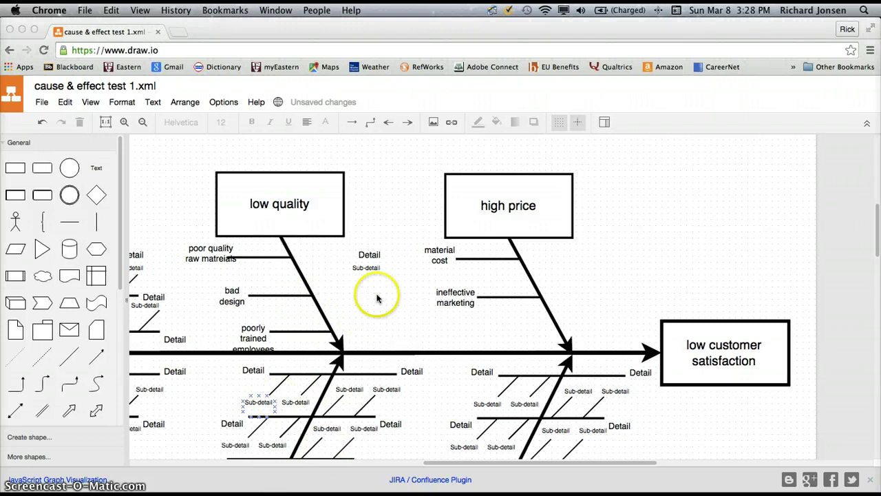
Step: Delete the leftover Detail and Sub-detail labels between the "low quality" and "high price" branches
left_click(368, 258)
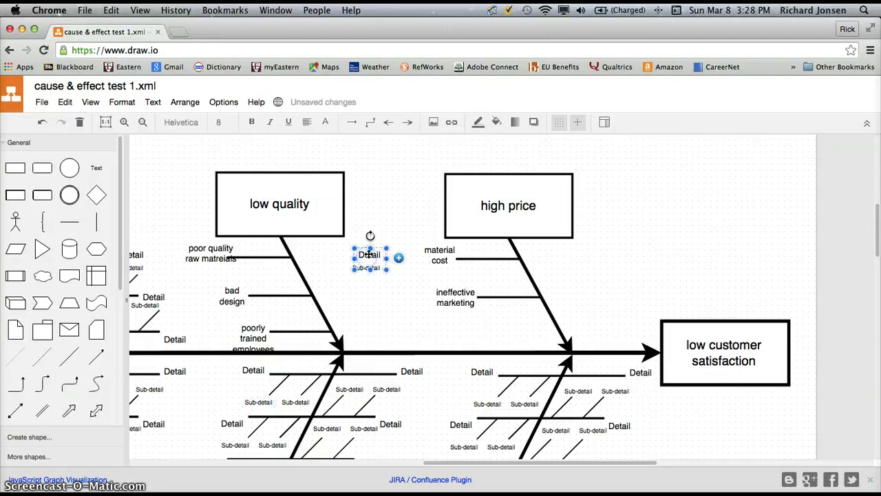
mouse_move(360, 262)
left_mouse_down()
mouse_move(364, 275)
mouse_move(378, 262)
mouse_move(367, 267)
left_mouse_up()
key("Delete")
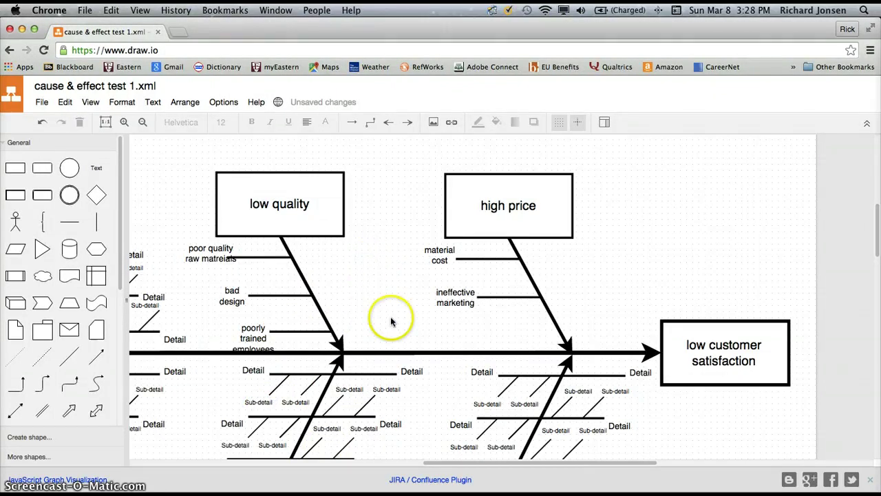
Step: Enlarge the "poorly trained employees" label box up and to the left to 40 x 30, clear of the central spine
left_click(261, 333)
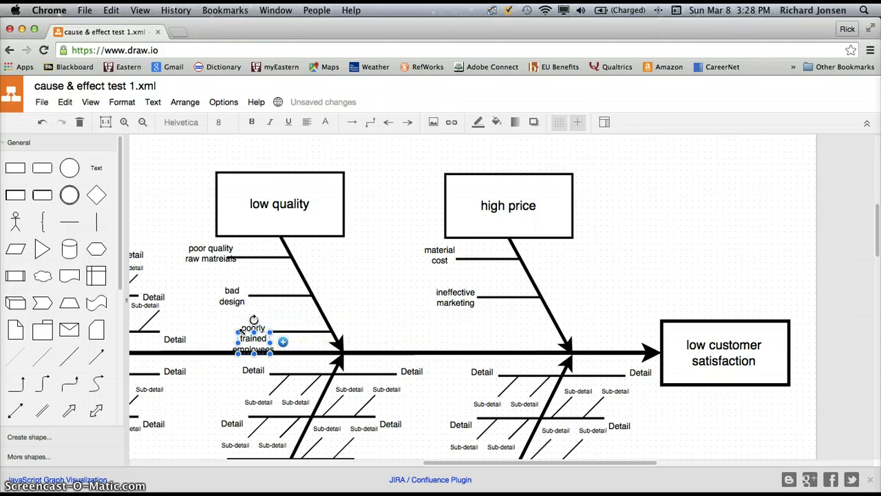
left_click_drag(239, 333, 229, 320)
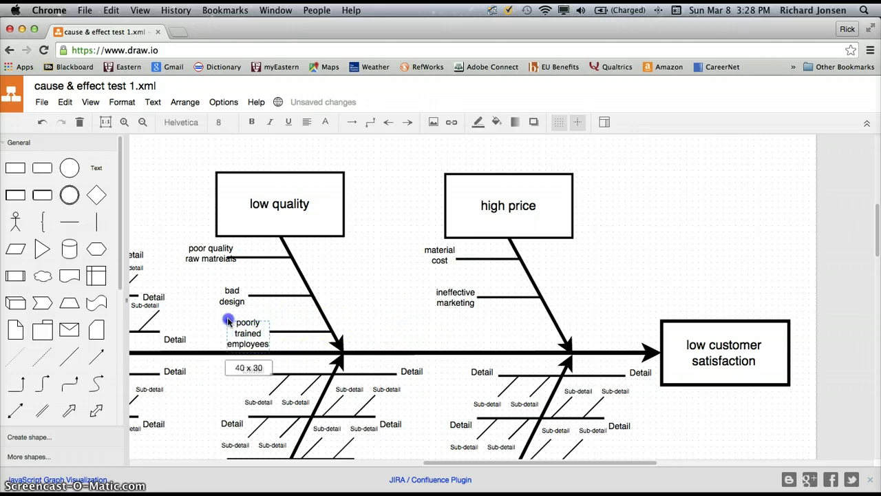
left_click(352, 309)
Step: Shift the "poor quality raw matreials" label left so its text clears the horizontal line
left_click(197, 252)
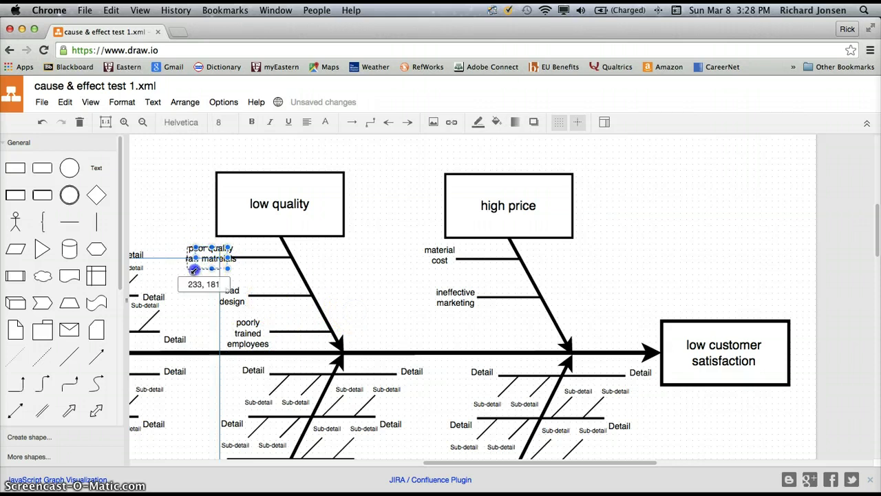
left_click_drag(195, 269, 194, 270)
left_click(316, 267)
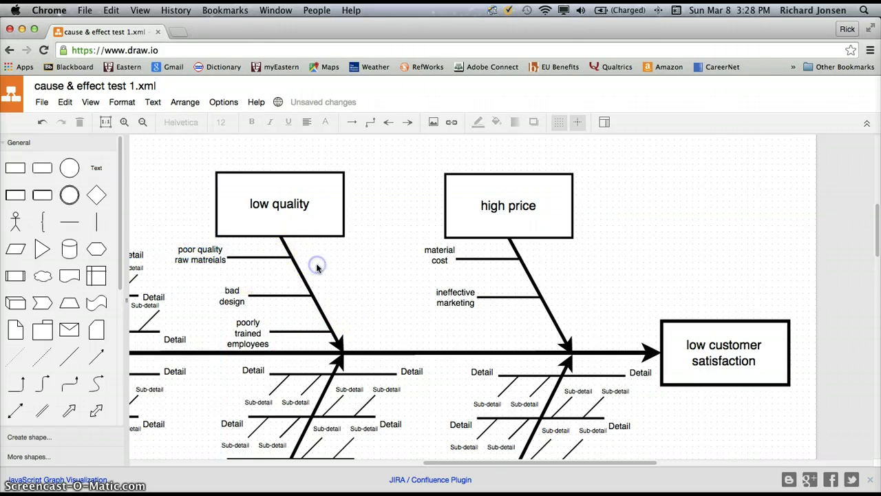
left_click(205, 265)
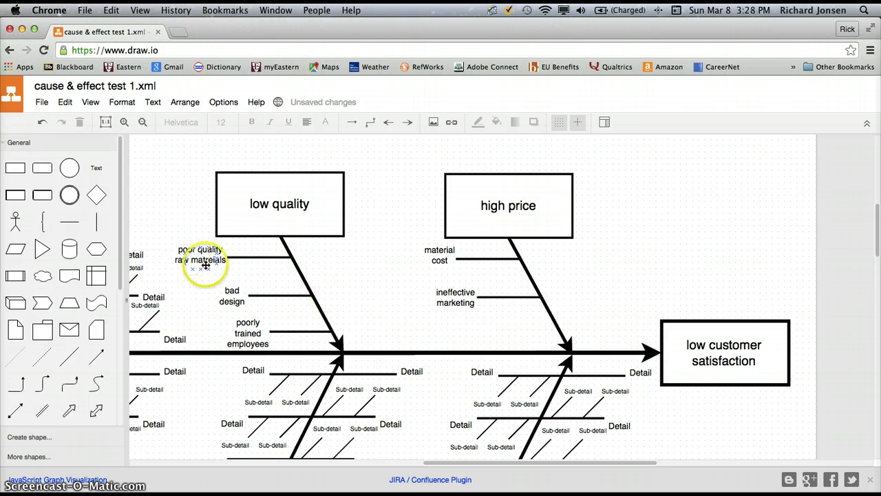
left_click(230, 332)
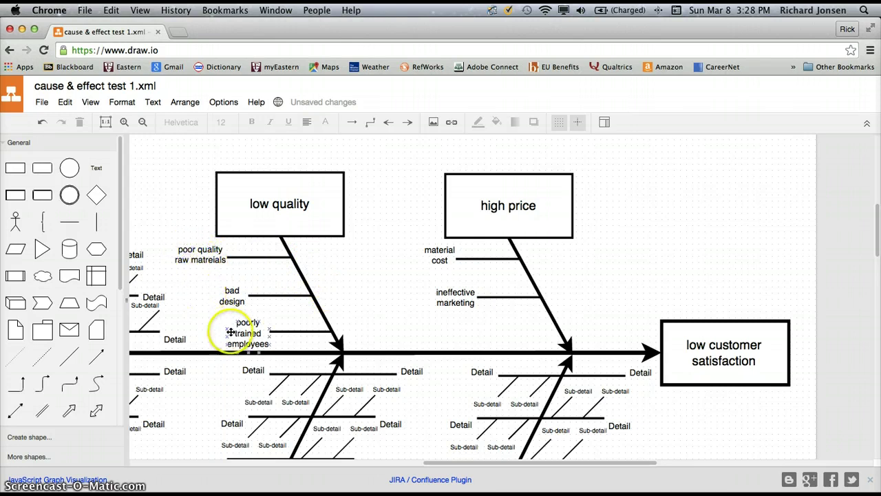
left_click(213, 329)
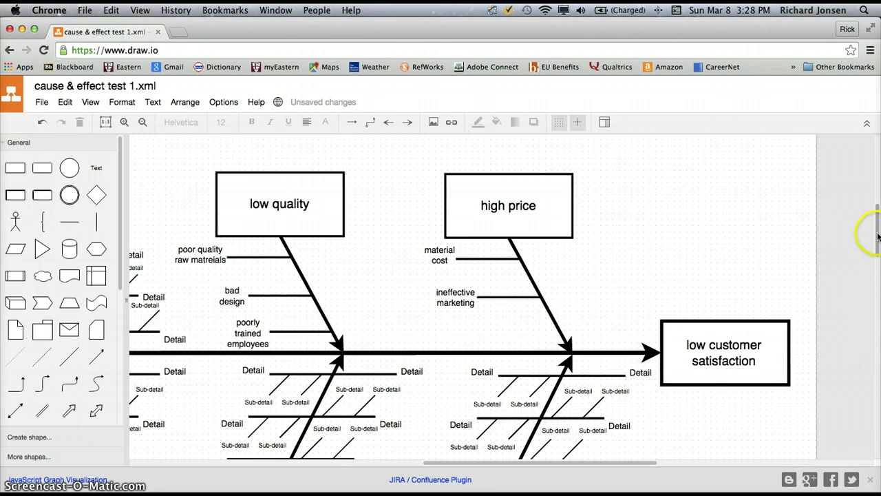
Step: Replace the left Detail label of the lowest line above "poor support" with "fee structure" on two lines
mouse_move(877, 238)
left_mouse_down()
mouse_move(877, 299)
mouse_move(878, 253)
left_mouse_up()
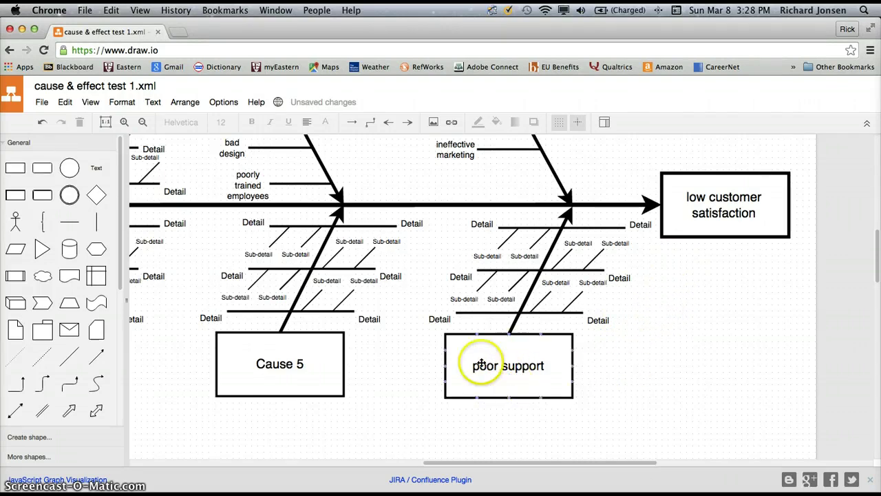
left_click(436, 321)
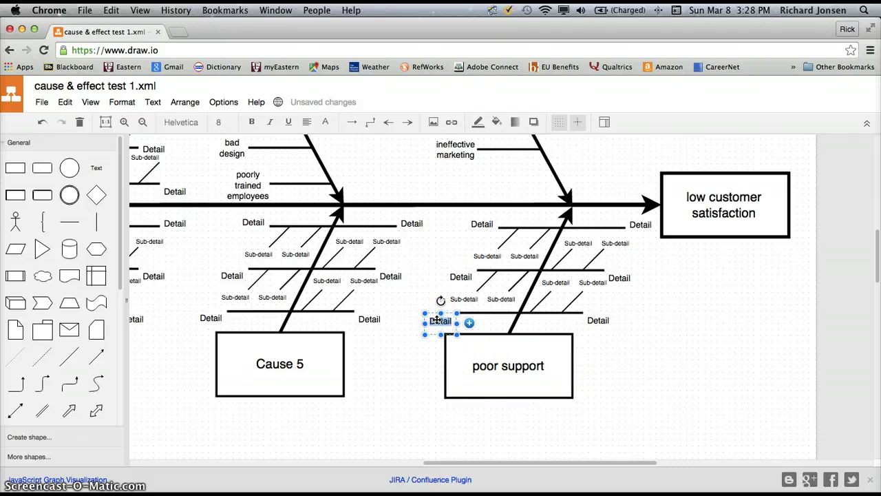
type("ineffective instruc")
type("ture")
left_click(434, 321)
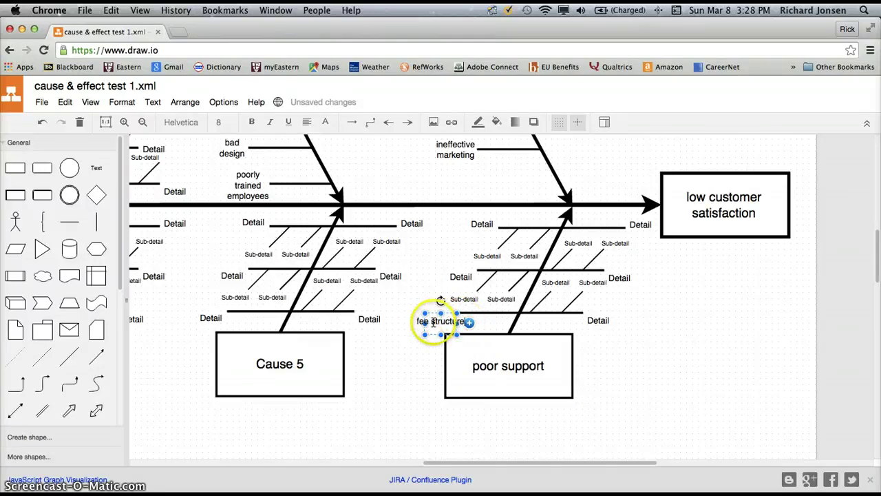
left_click(434, 318)
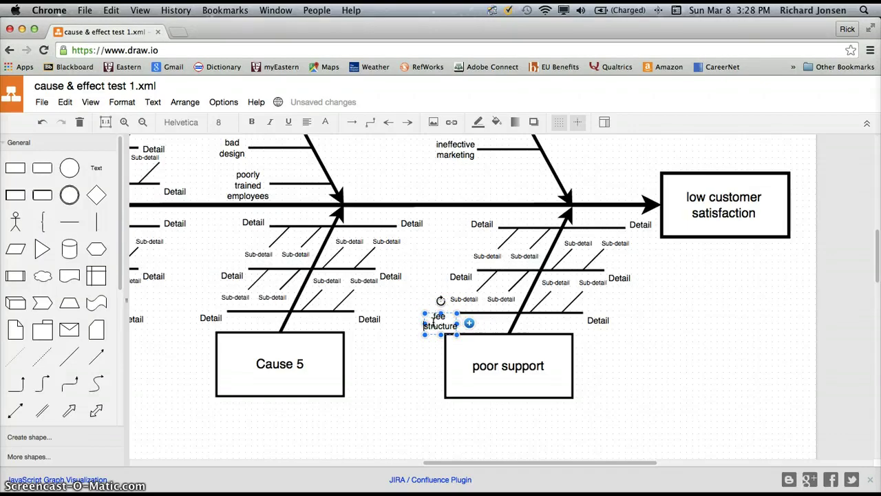
Step: Replace the left Detail label of the middle line above "poor support" with "long hold times", breaking it before "times"
left_click(456, 276)
double_click(458, 277)
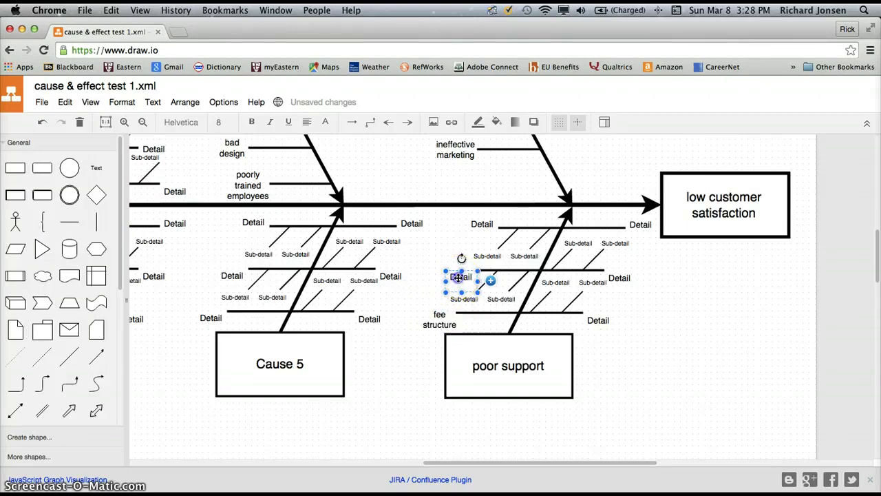
type("long hold times")
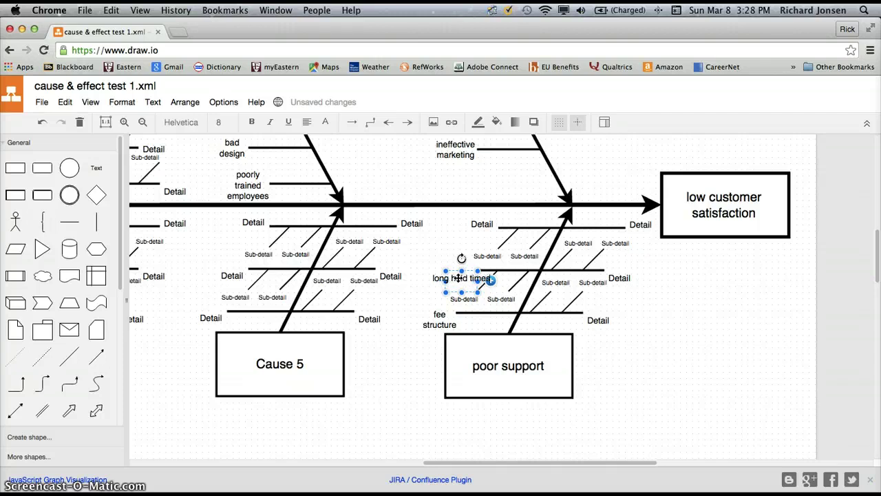
left_click(466, 278)
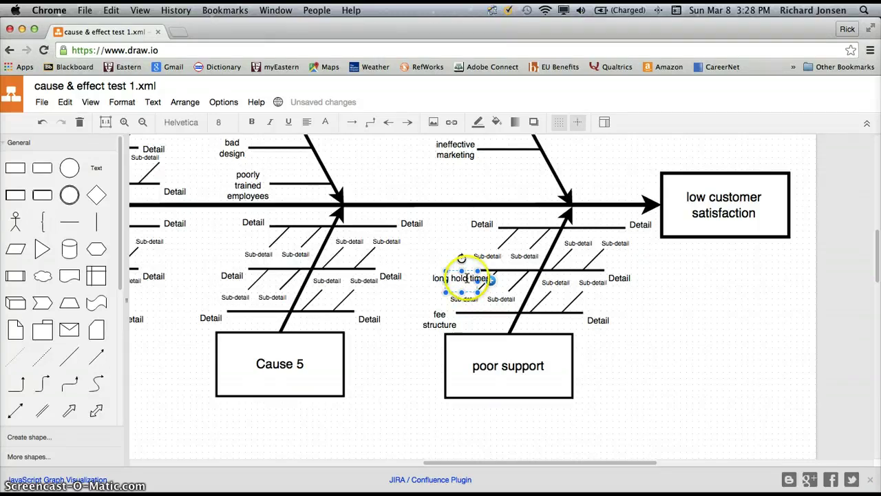
Step: Replace the left Detail label of the uppermost line above "poor support" with "wrong answers" on two lines
left_click(479, 226)
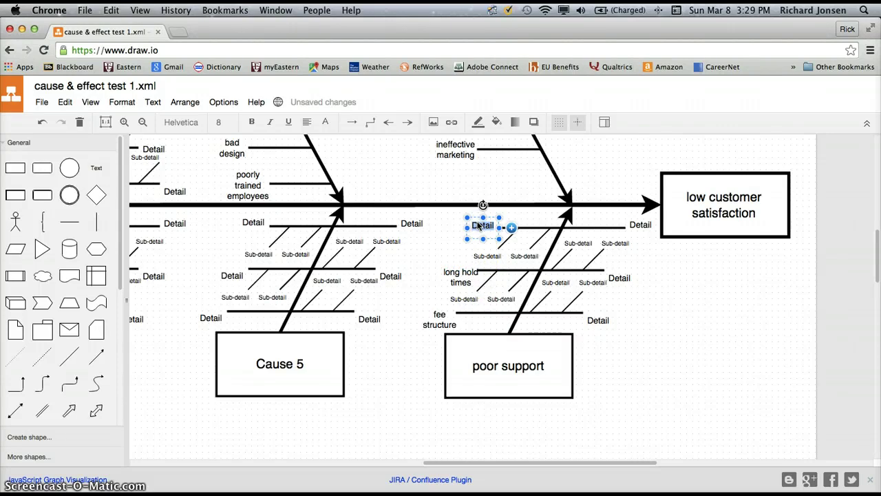
type("wrong answers")
left_click(493, 222)
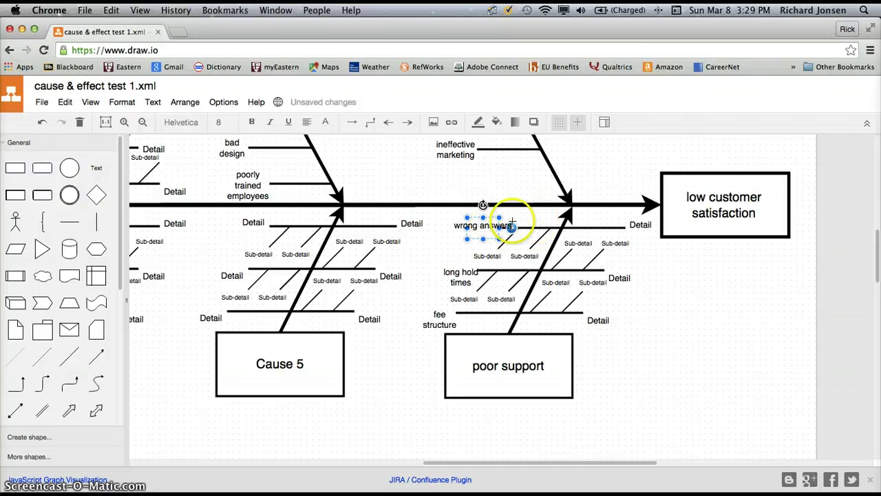
left_click(481, 227)
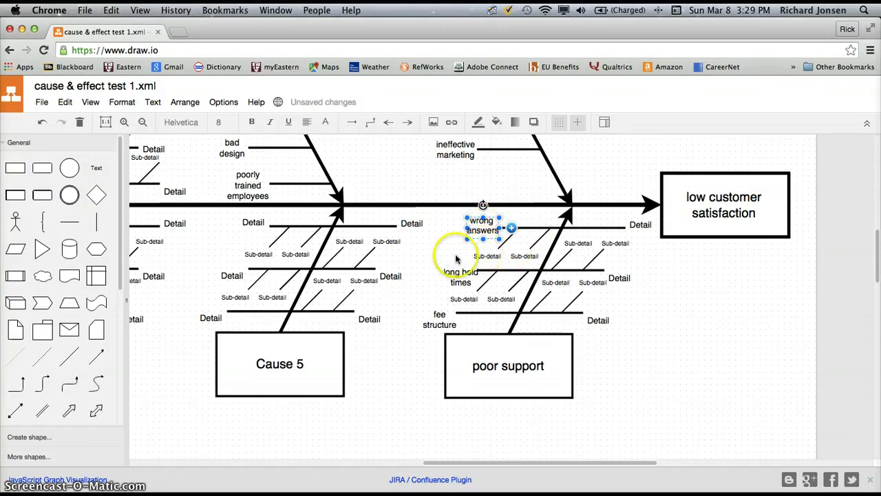
left_click(643, 354)
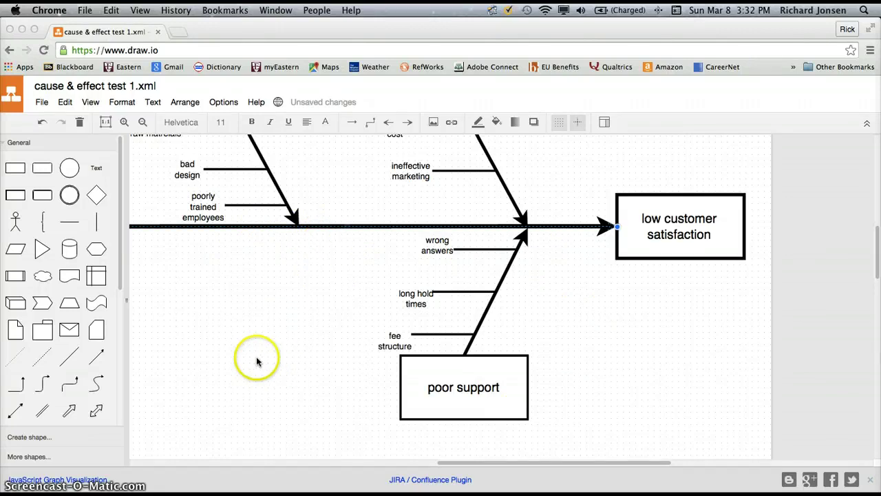
Step: Shorten the central spine so its left end meets the arrow tip of the "low quality" branch
left_click(142, 124)
left_click(142, 122)
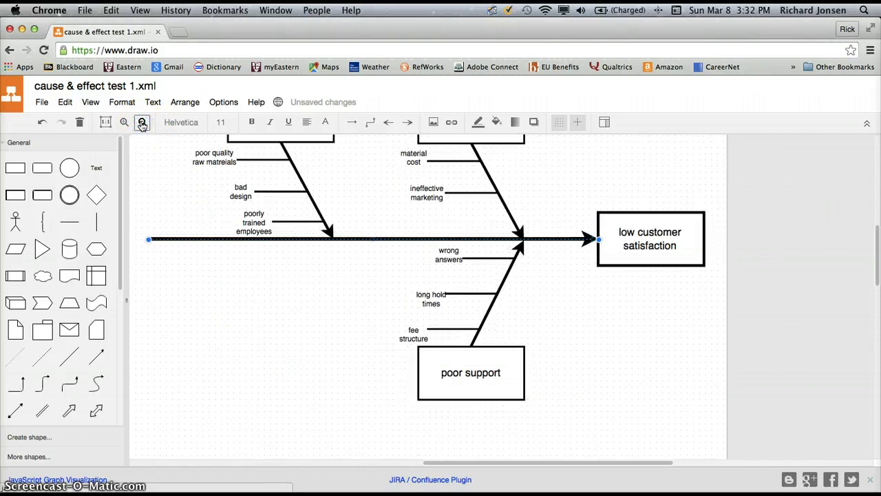
left_click(142, 122)
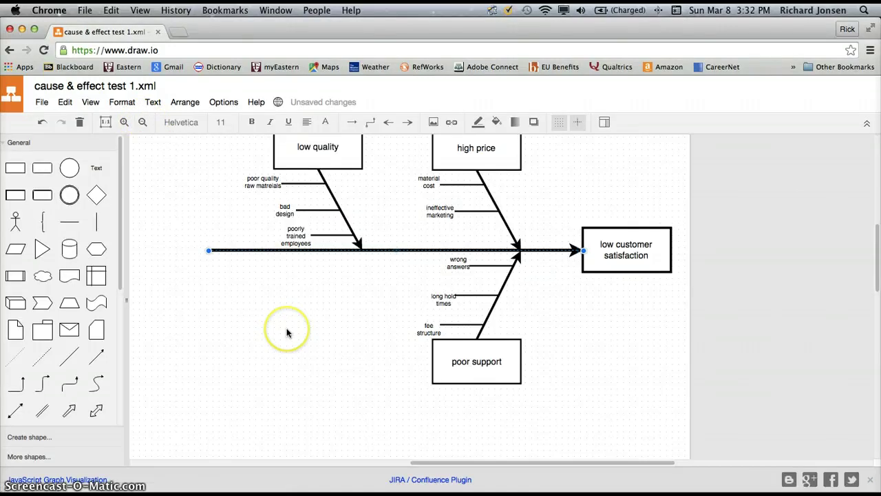
scroll(288, 333, "up", 2)
scroll(287, 333, "up", 1)
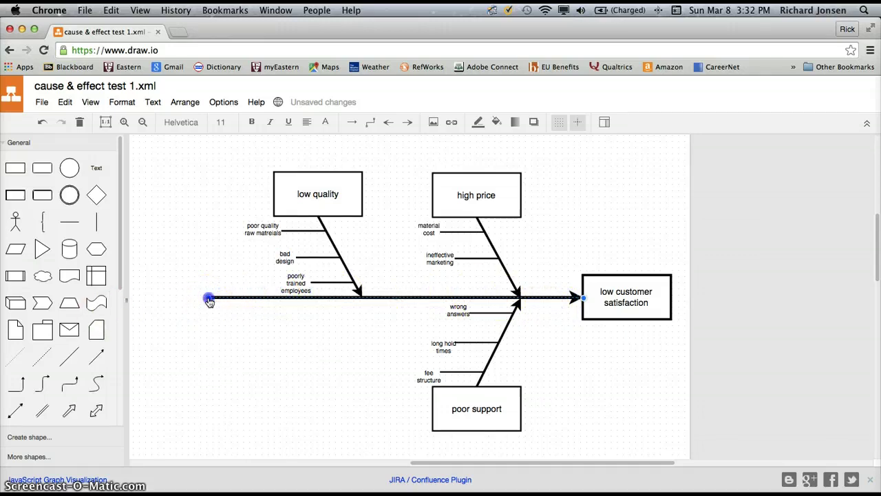
left_click_drag(208, 301, 363, 298)
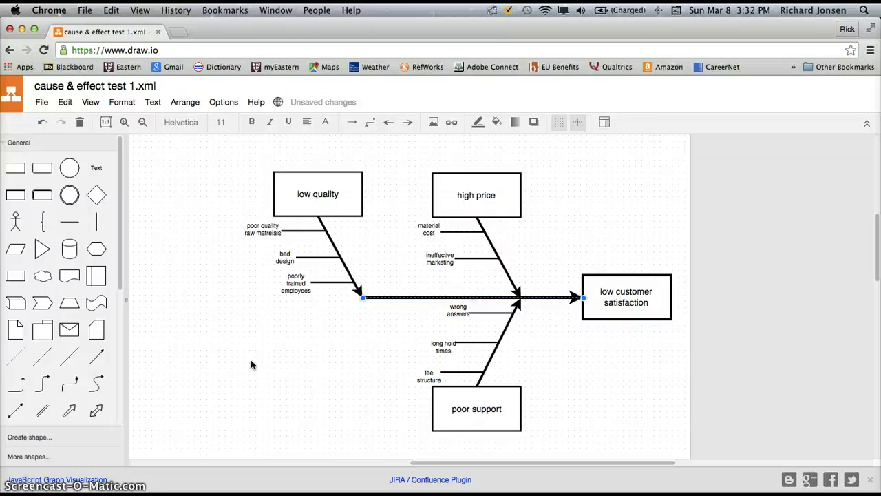
Step: Open the list of download formats for the diagram
left_click(42, 103)
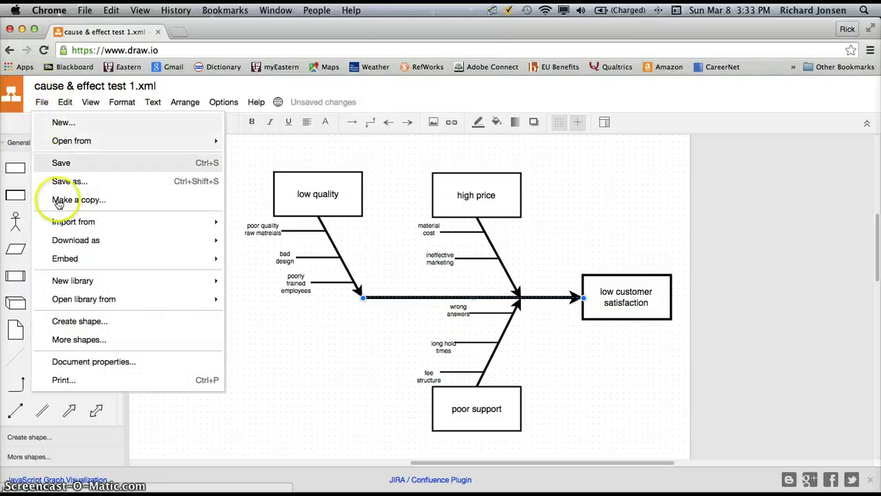
mouse_move(65, 246)
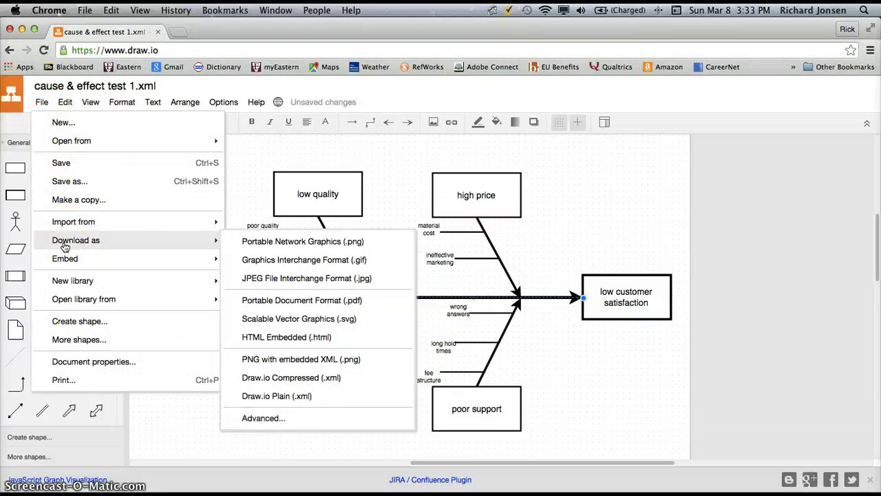